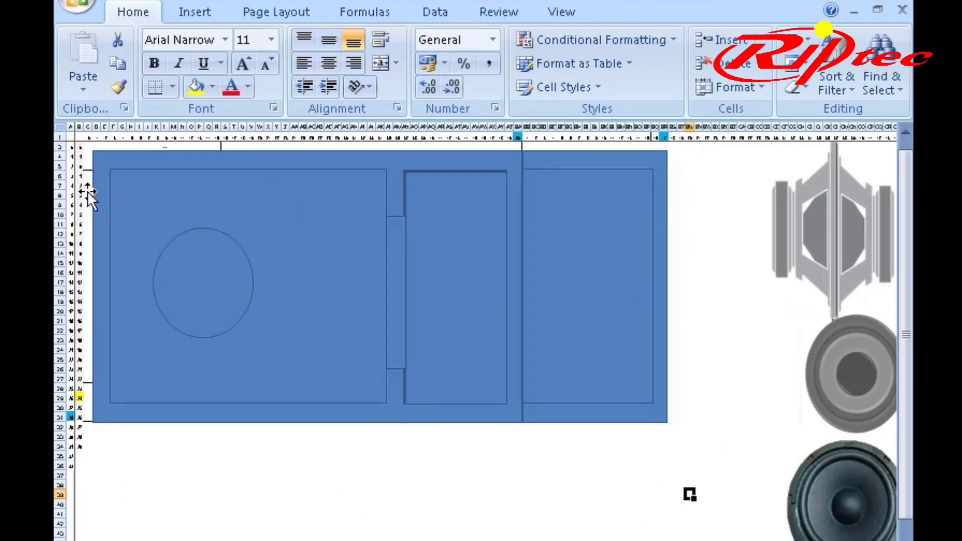
Select all the blue speaker-box panels, the narrow strip and the circle together.
{"action": "left_click", "coordinate": [90, 198]}
{"action": "left_click", "coordinate": [100, 194], "text": "shift"}
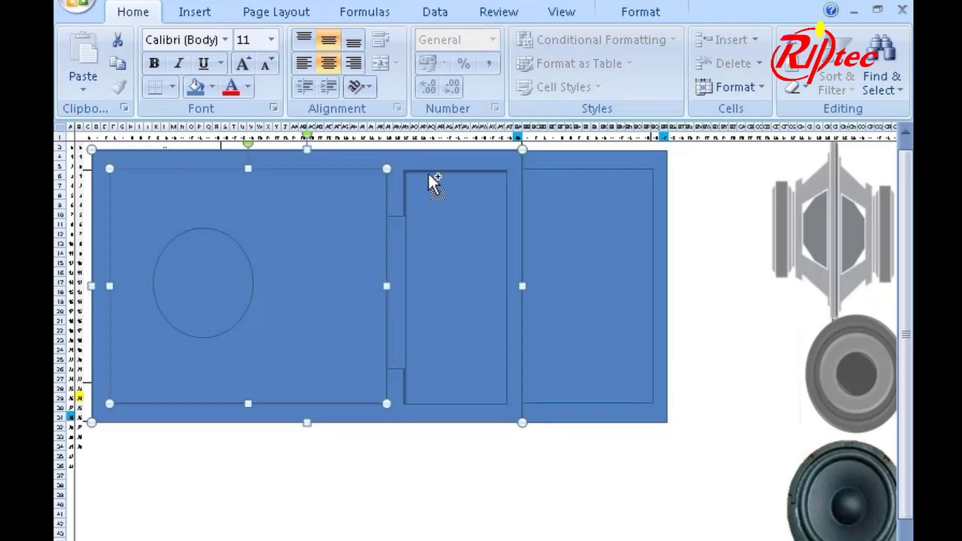
{"action": "left_click", "coordinate": [430, 182], "text": "shift"}
{"action": "left_click", "coordinate": [554, 207], "text": "shift"}
{"action": "left_click", "coordinate": [548, 159], "text": "shift"}
{"action": "left_click", "coordinate": [397, 245], "text": "shift"}
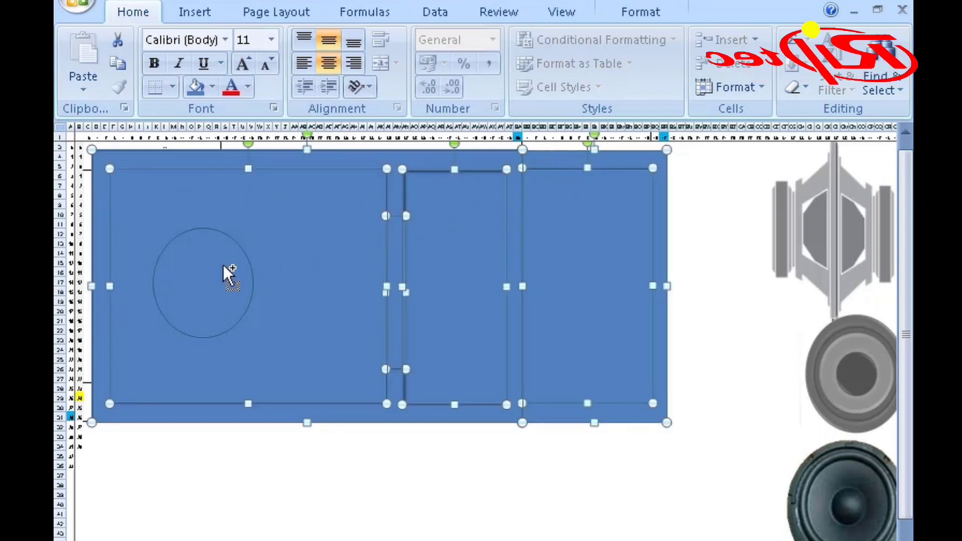
{"action": "left_click", "coordinate": [223, 265], "text": "shift"}
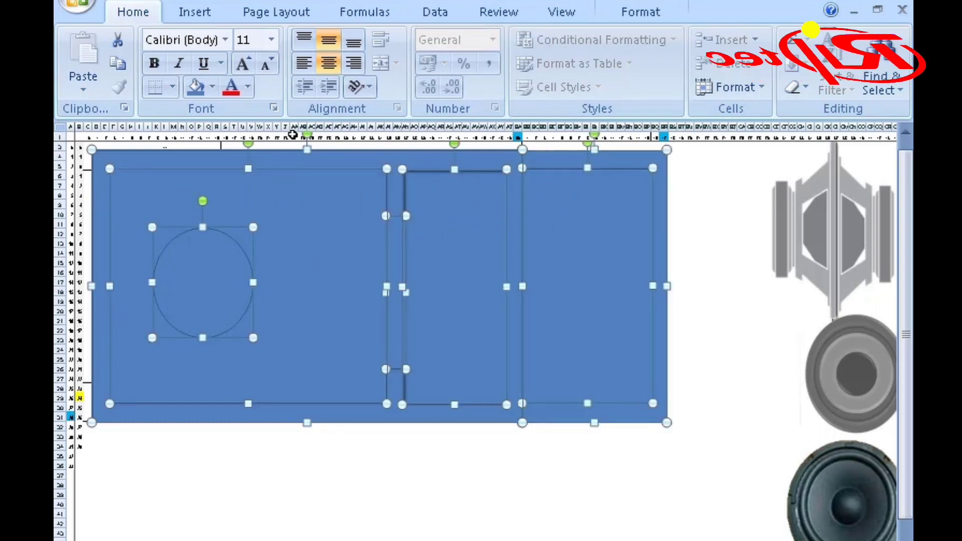
Fill the selected shapes with the parchment texture, then select the large left panel.
{"action": "left_click", "coordinate": [634, 15]}
{"action": "left_click", "coordinate": [544, 44]}
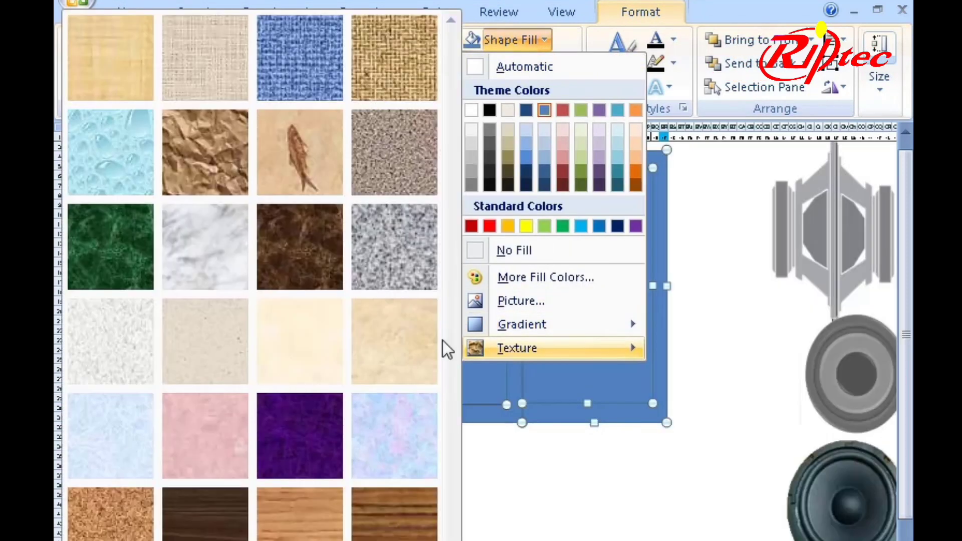
{"action": "left_click", "coordinate": [398, 346]}
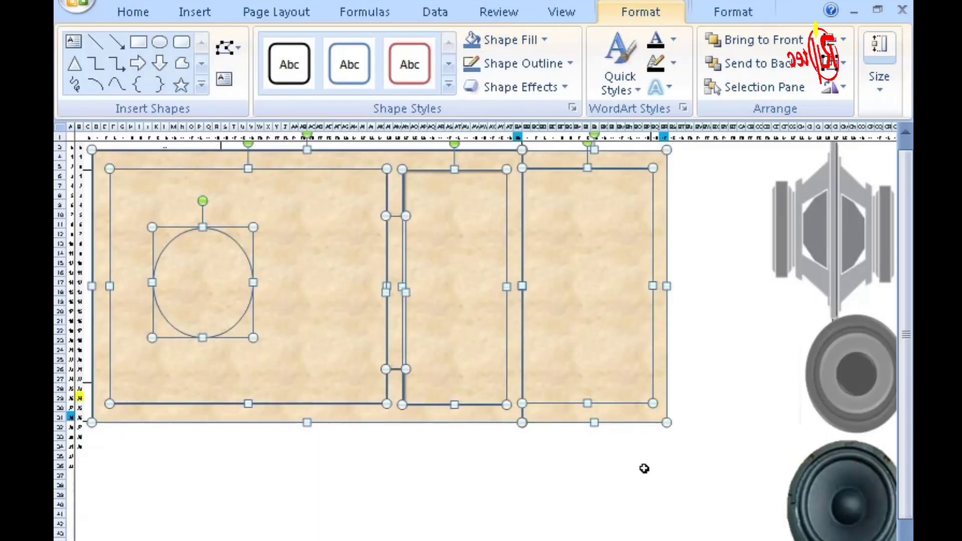
{"action": "double_click", "coordinate": [284, 307]}
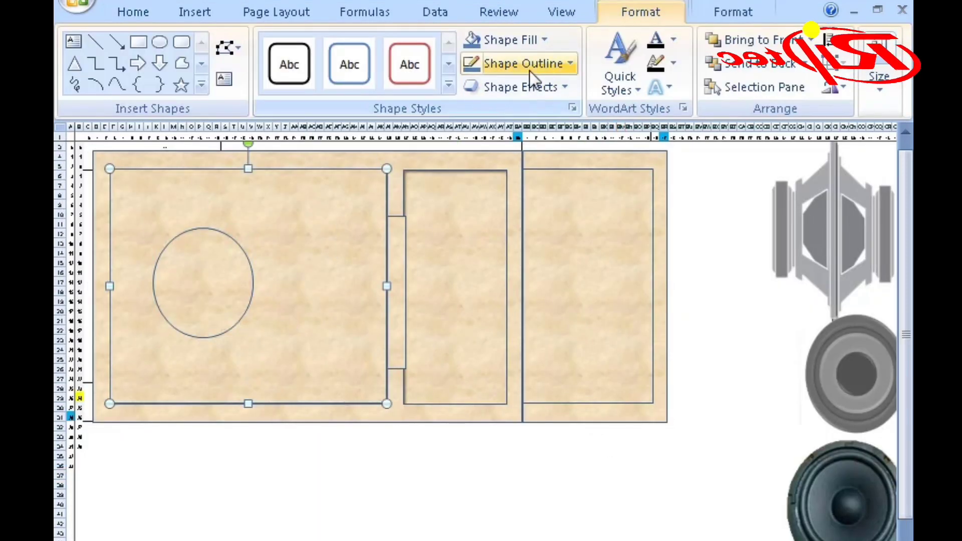
Add the middle and right panels to the selection and apply an inner shadow preset.
{"action": "left_click", "coordinate": [476, 226], "text": "shift"}
{"action": "left_click", "coordinate": [601, 227], "text": "shift"}
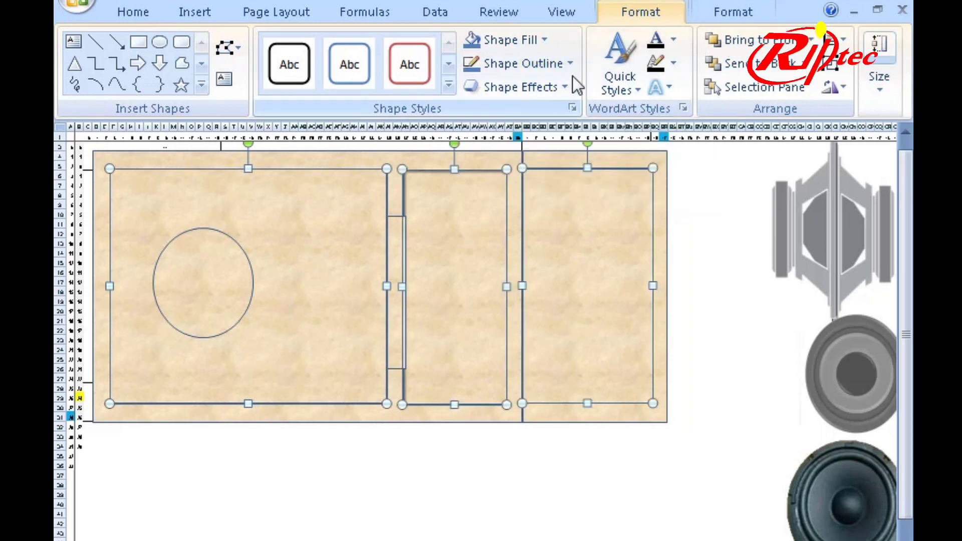
{"action": "left_click", "coordinate": [565, 87]}
{"action": "mouse_move", "coordinate": [534, 173]}
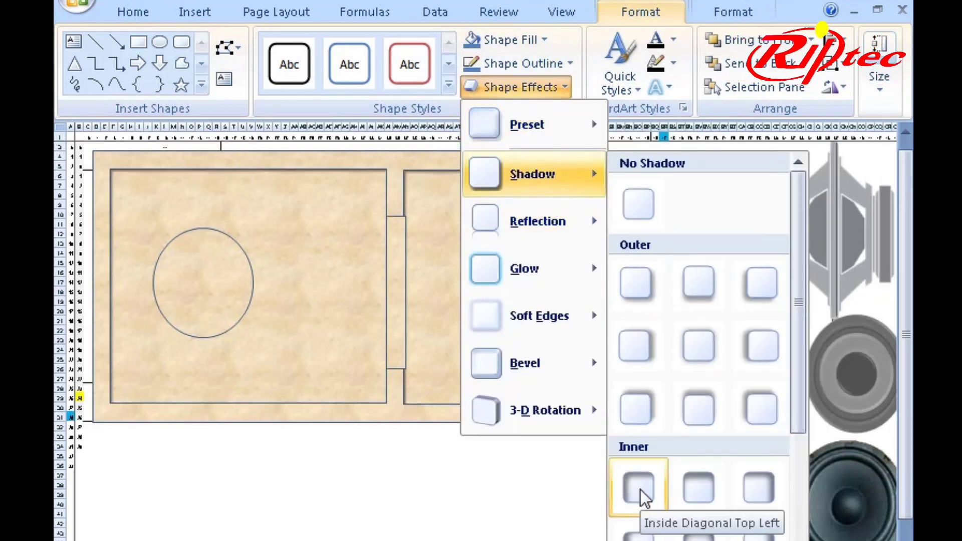
{"action": "left_click", "coordinate": [640, 490]}
Open Shadow Options showing the default inner shadow: 50% transparency, 5 pt blur, 225°, 4 pt.
{"action": "left_click", "coordinate": [571, 65]}
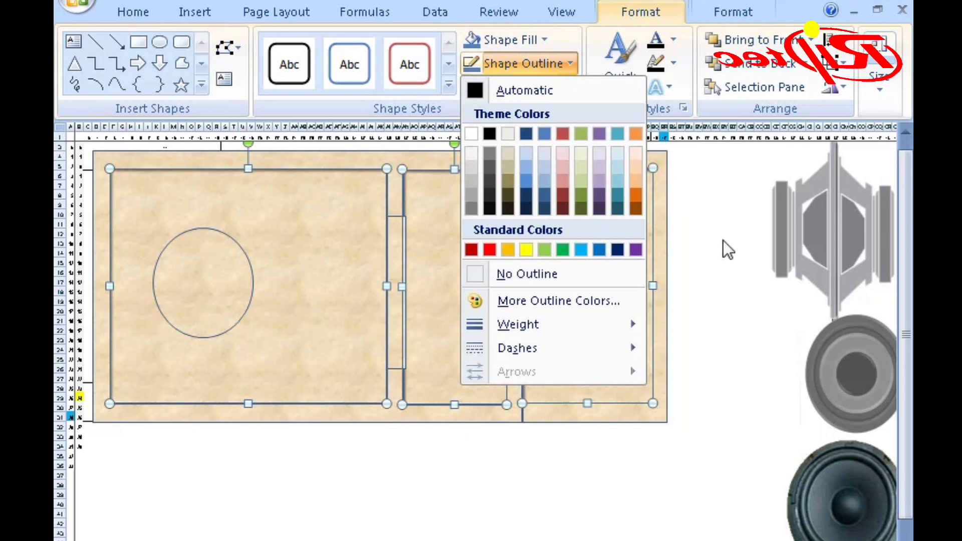
{"action": "left_click", "coordinate": [549, 42]}
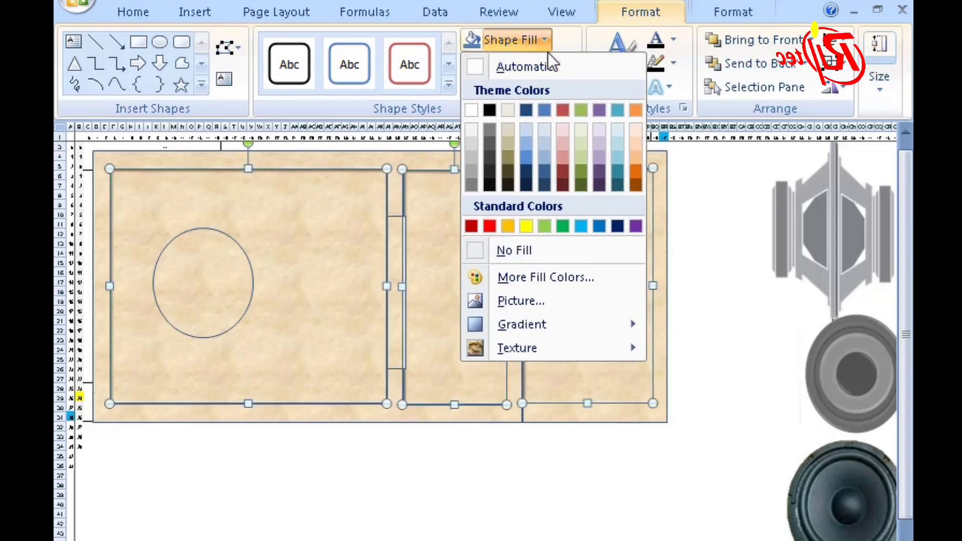
{"action": "left_click", "coordinate": [561, 86]}
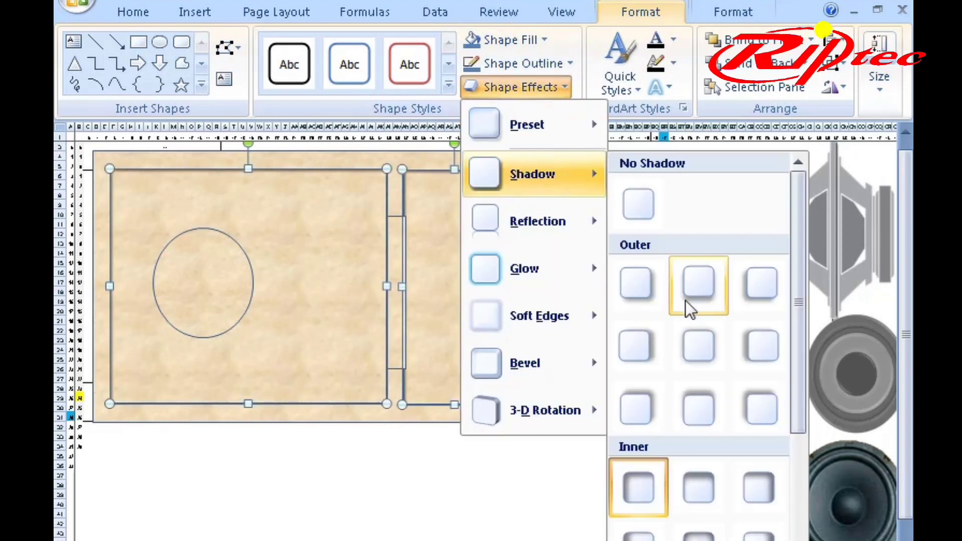
{"action": "left_click", "coordinate": [638, 487]}
{"action": "left_click_drag", "start_coordinate": [549, 79], "coordinate": [637, 79]}
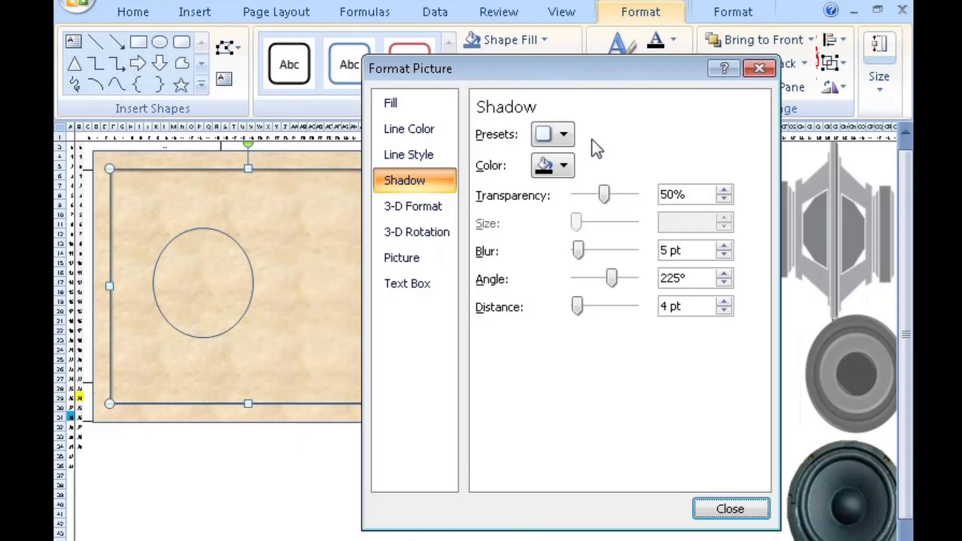
Reapply the inner shadow, then set 13% transparency, 100 pt blur and 26 pt distance.
{"action": "left_click", "coordinate": [730, 509]}
{"action": "left_click", "coordinate": [562, 87]}
{"action": "left_click", "coordinate": [583, 93]}
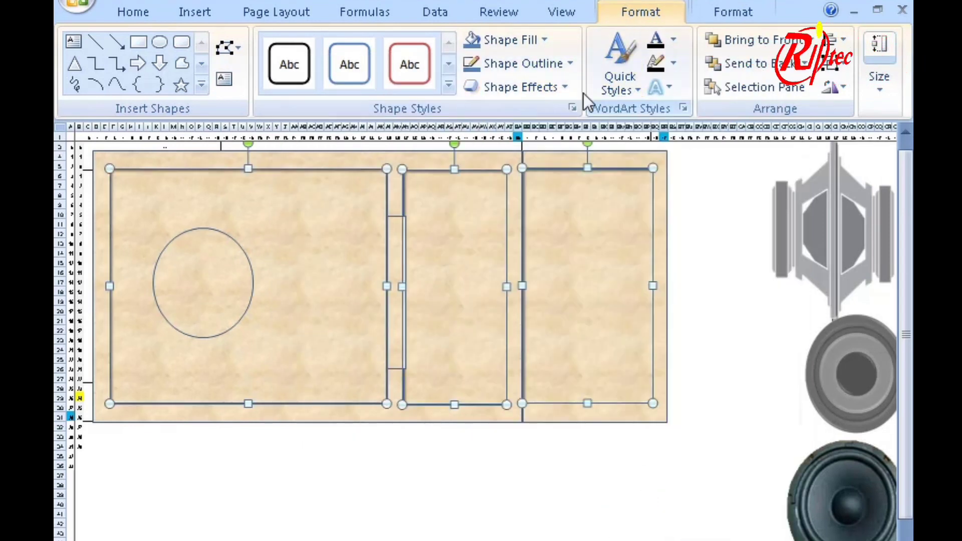
{"action": "left_click", "coordinate": [564, 86]}
{"action": "left_click", "coordinate": [666, 537]}
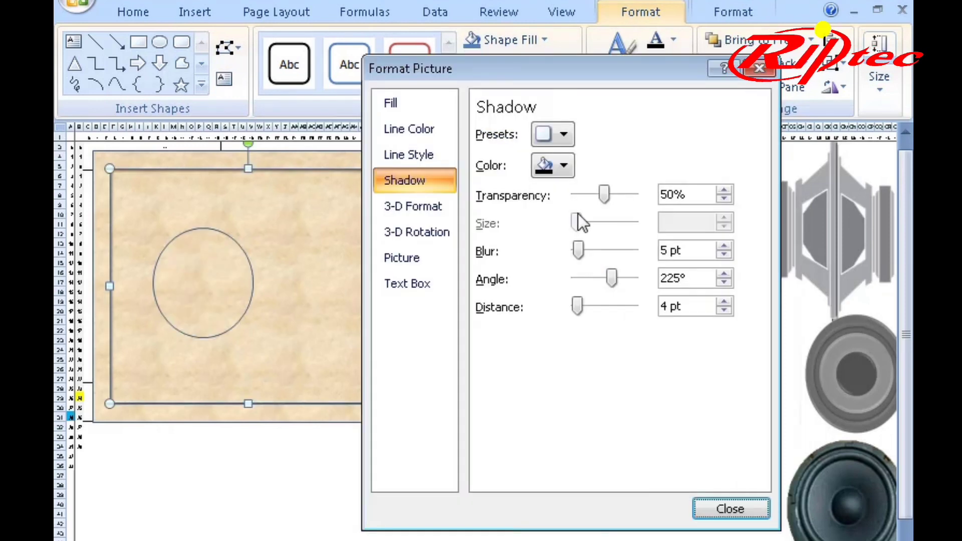
{"action": "left_click_drag", "start_coordinate": [581, 253], "coordinate": [605, 251]}
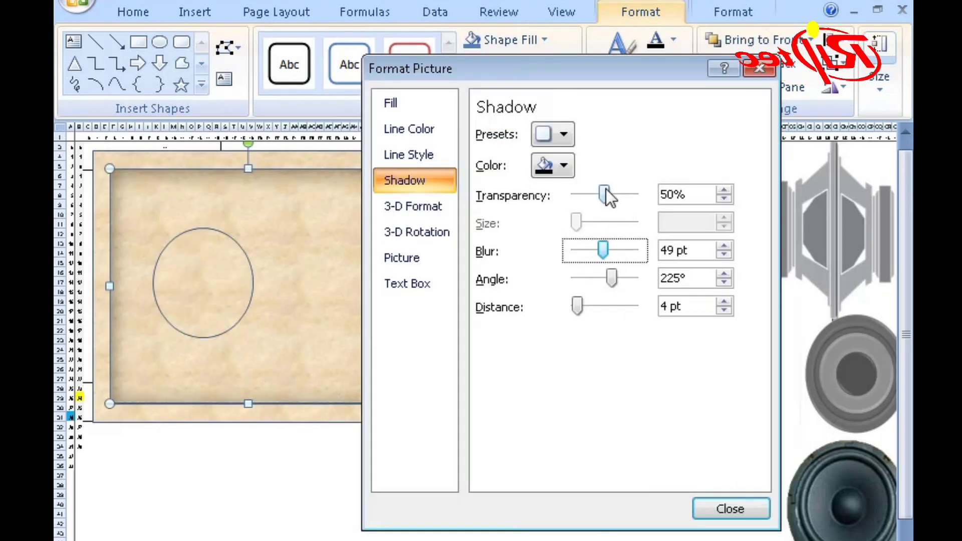
{"action": "left_click_drag", "start_coordinate": [605, 194], "coordinate": [582, 194]}
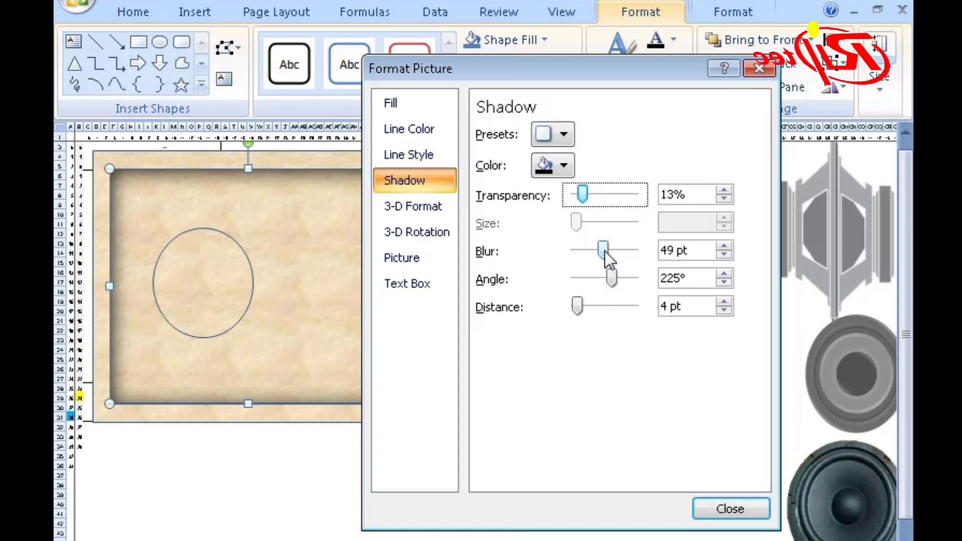
{"action": "left_click_drag", "start_coordinate": [605, 251], "coordinate": [643, 251]}
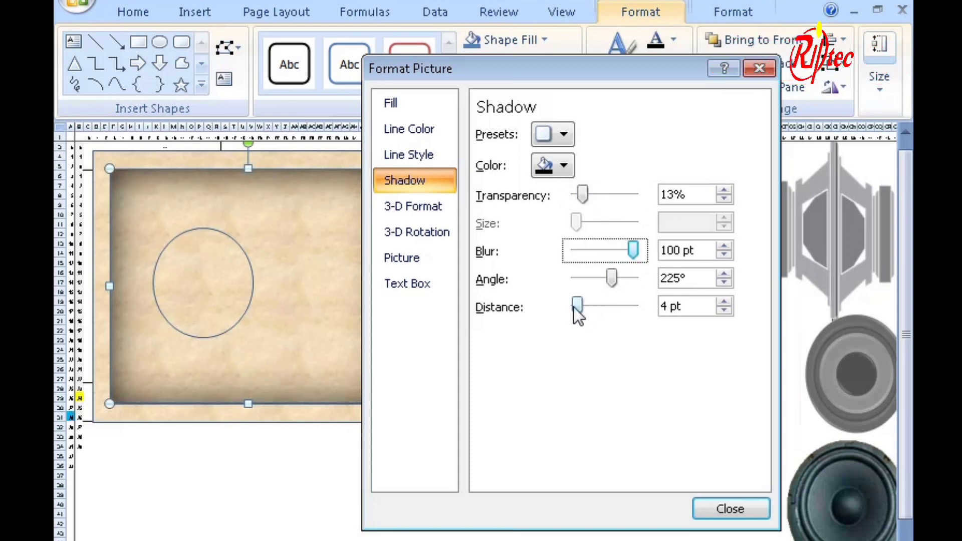
{"action": "mouse_move", "coordinate": [576, 307]}
{"action": "left_mouse_down"}
{"action": "mouse_move", "coordinate": [588, 308]}
{"action": "mouse_move", "coordinate": [579, 305]}
{"action": "left_mouse_up"}
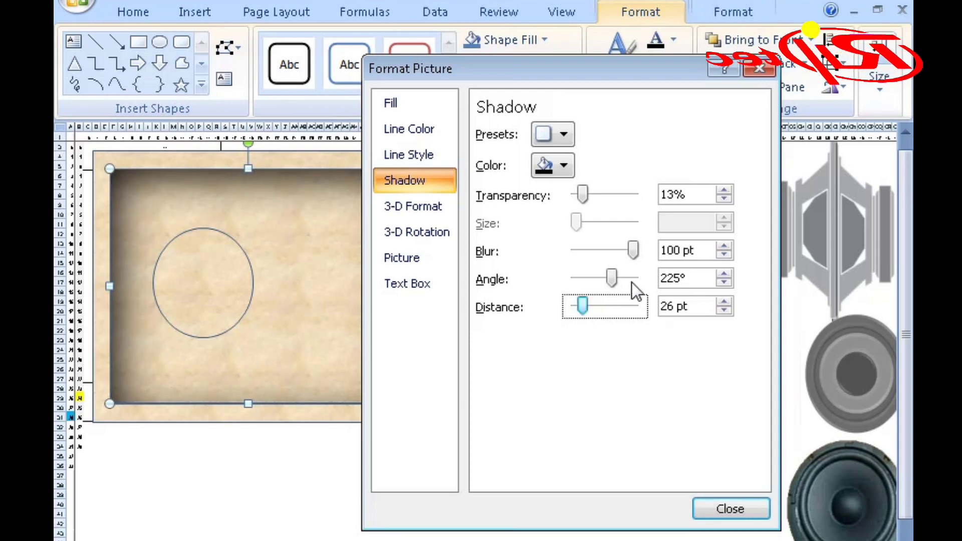
{"action": "left_click", "coordinate": [723, 509]}
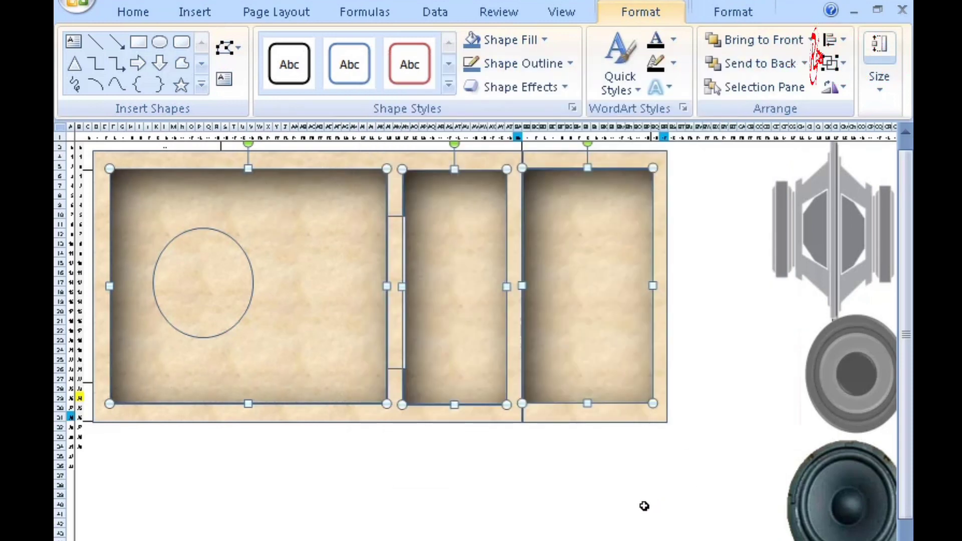
Apply an inner shadow preset to the narrow port strip.
{"action": "left_click", "coordinate": [394, 243]}
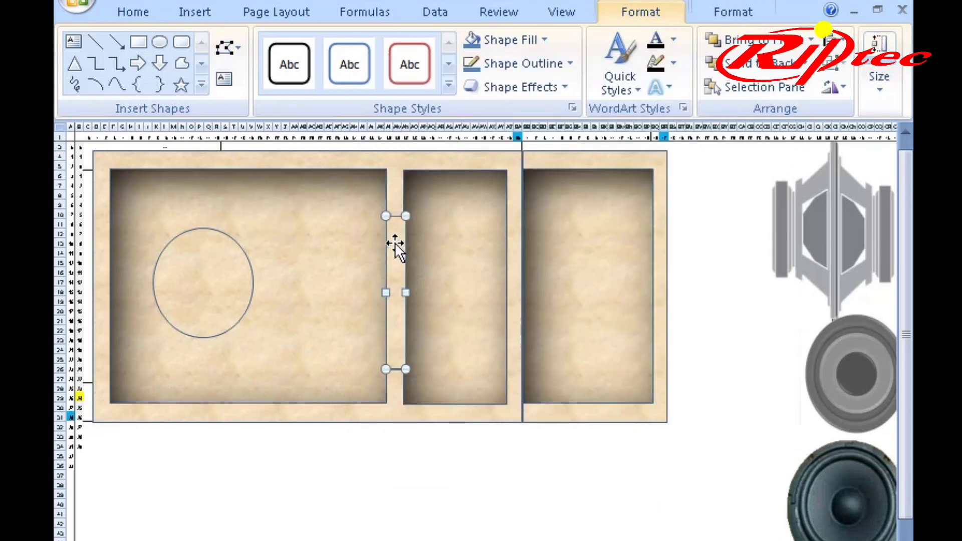
{"action": "left_click", "coordinate": [557, 84]}
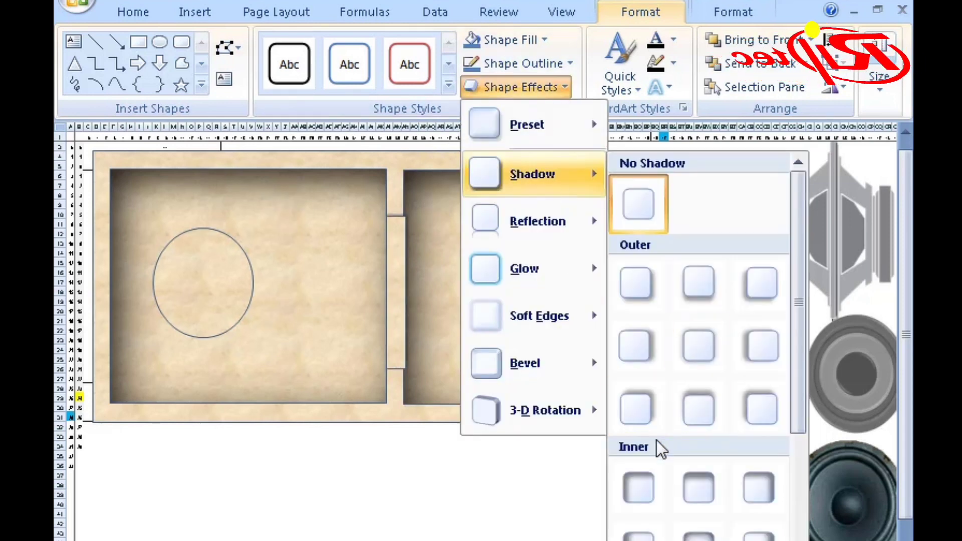
{"action": "left_click", "coordinate": [698, 530]}
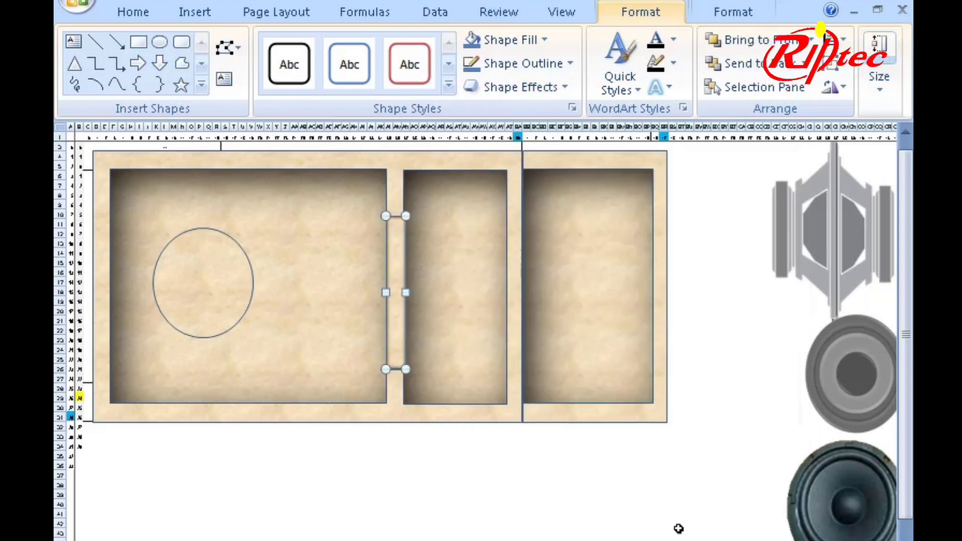
Set the strip's inner shadow to 14% transparency and 100 pt blur.
{"action": "left_click", "coordinate": [561, 88]}
{"action": "left_click", "coordinate": [651, 539]}
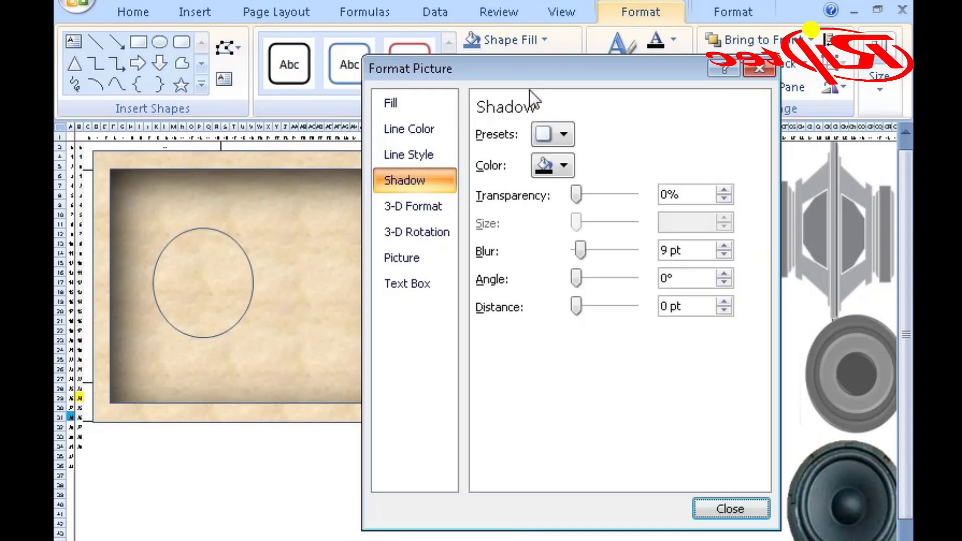
{"action": "left_click_drag", "start_coordinate": [710, 193], "coordinate": [741, 193]}
{"action": "left_click_drag", "start_coordinate": [714, 247], "coordinate": [783, 248]}
{"action": "mouse_move", "coordinate": [741, 191]}
{"action": "left_mouse_down"}
{"action": "mouse_move", "coordinate": [753, 191]}
{"action": "mouse_move", "coordinate": [708, 191]}
{"action": "mouse_move", "coordinate": [716, 195]}
{"action": "left_mouse_up"}
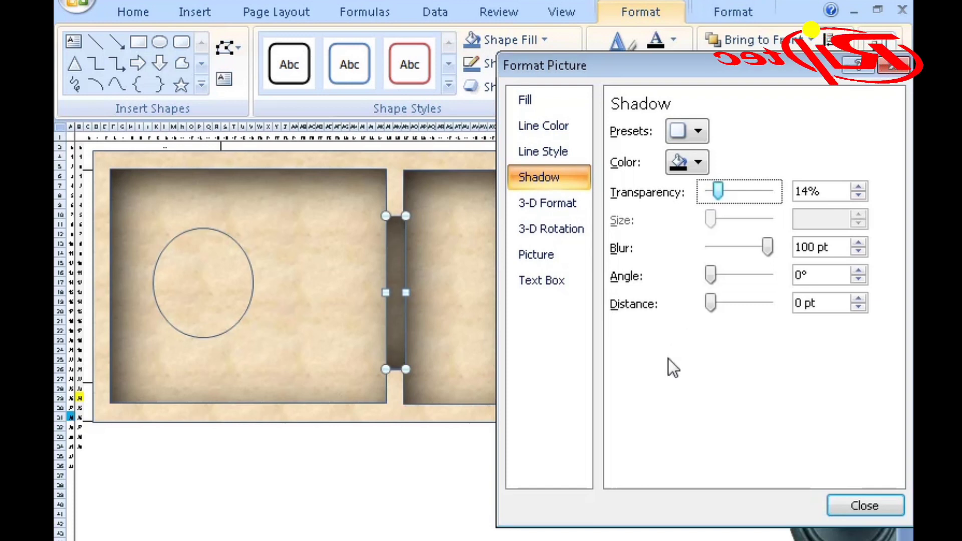
{"action": "left_click", "coordinate": [860, 506]}
{"action": "left_click", "coordinate": [509, 484]}
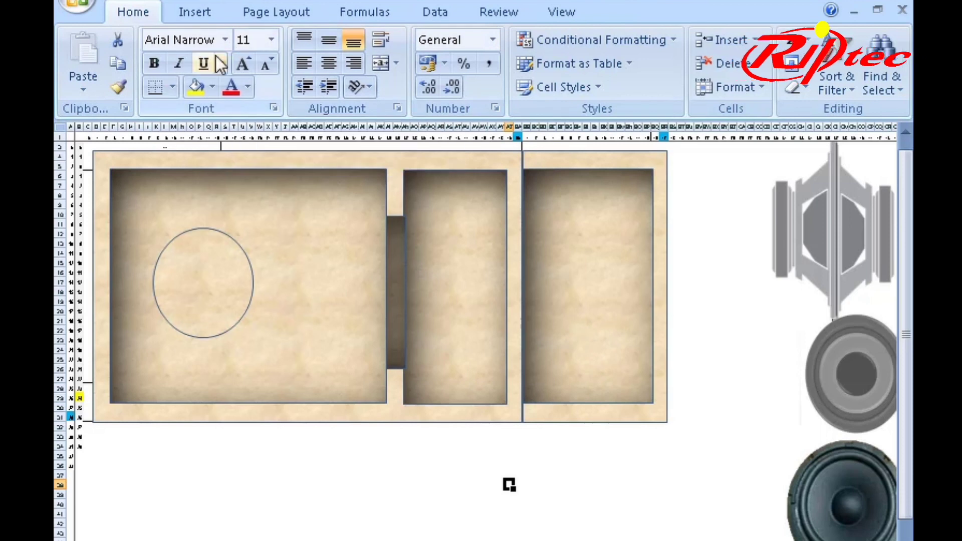
Draw a tall parchment-textured bar in the left panel, then a wider rectangle beside the port.
{"action": "left_click", "coordinate": [188, 13]}
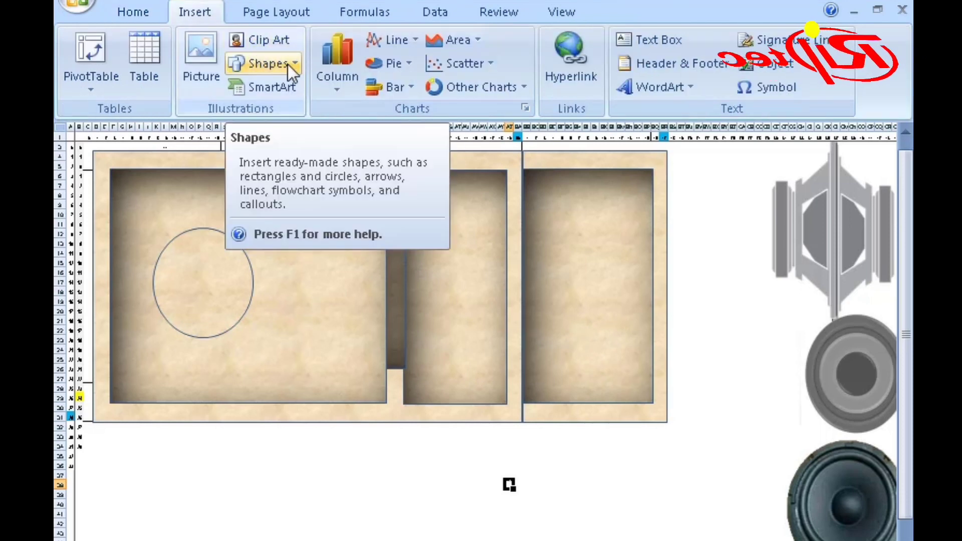
{"action": "left_click", "coordinate": [260, 64]}
{"action": "left_click", "coordinate": [298, 110]}
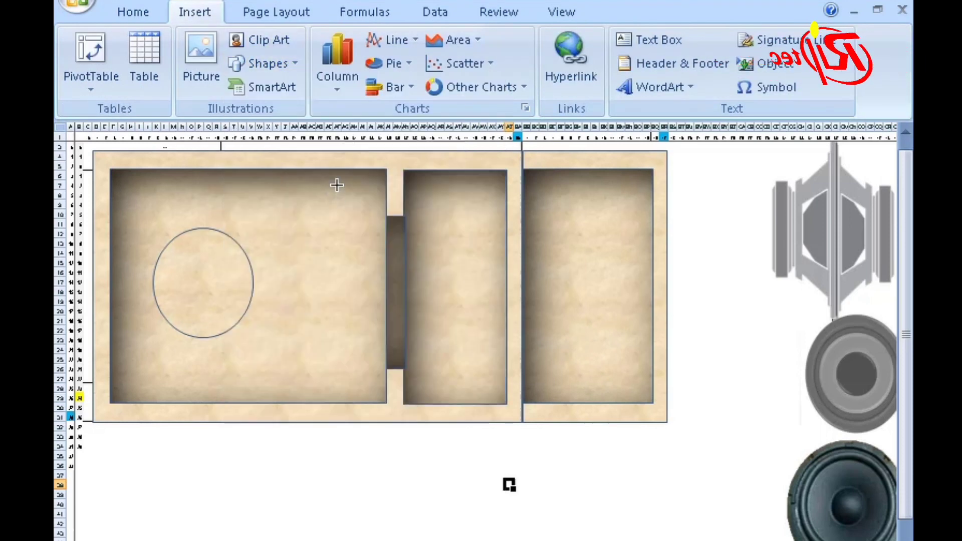
{"action": "left_click_drag", "start_coordinate": [331, 173], "coordinate": [343, 404]}
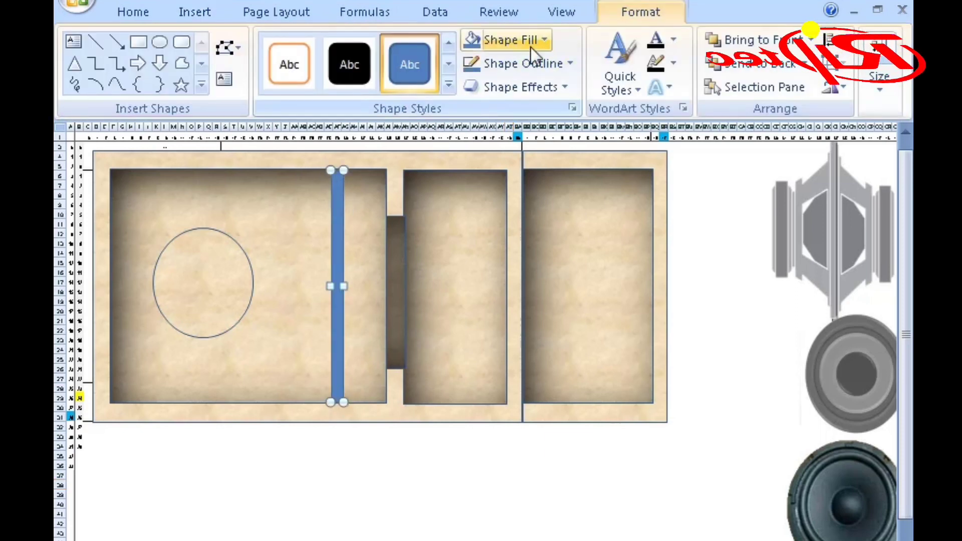
{"action": "left_click", "coordinate": [546, 40]}
{"action": "mouse_move", "coordinate": [466, 347]}
{"action": "left_click", "coordinate": [395, 341]}
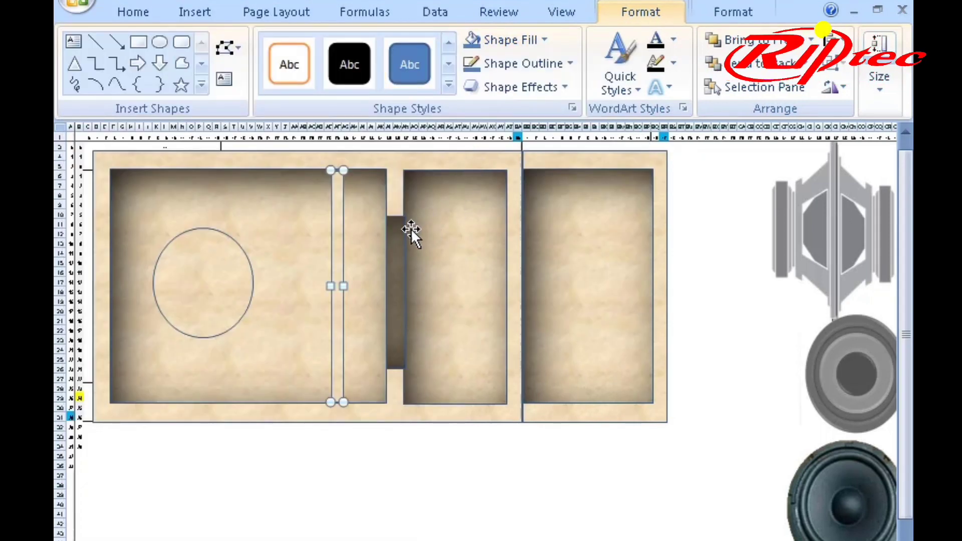
{"action": "left_click", "coordinate": [138, 42]}
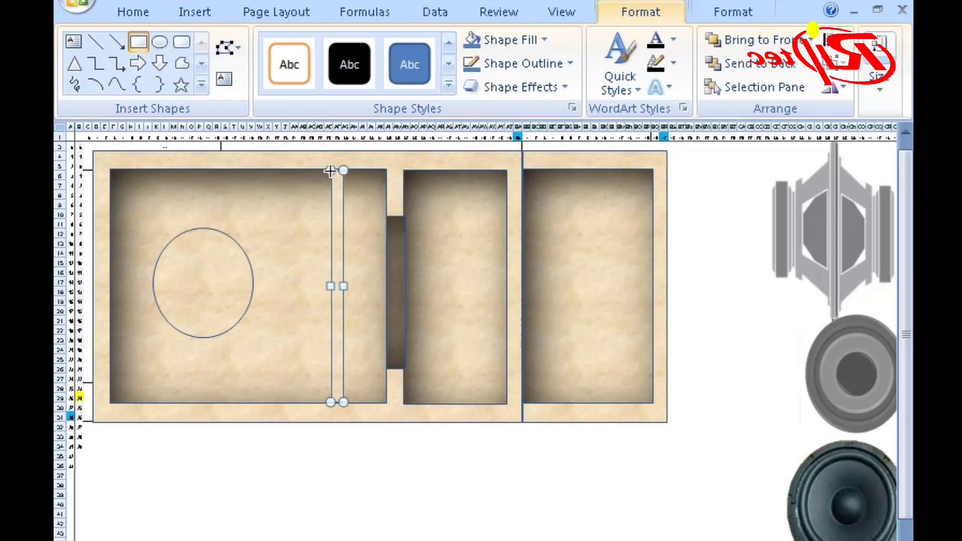
{"action": "left_click_drag", "start_coordinate": [330, 171], "coordinate": [391, 401]}
Fill the new rectangle with the parchment texture and nudge it slightly left.
{"action": "left_click", "coordinate": [566, 86]}
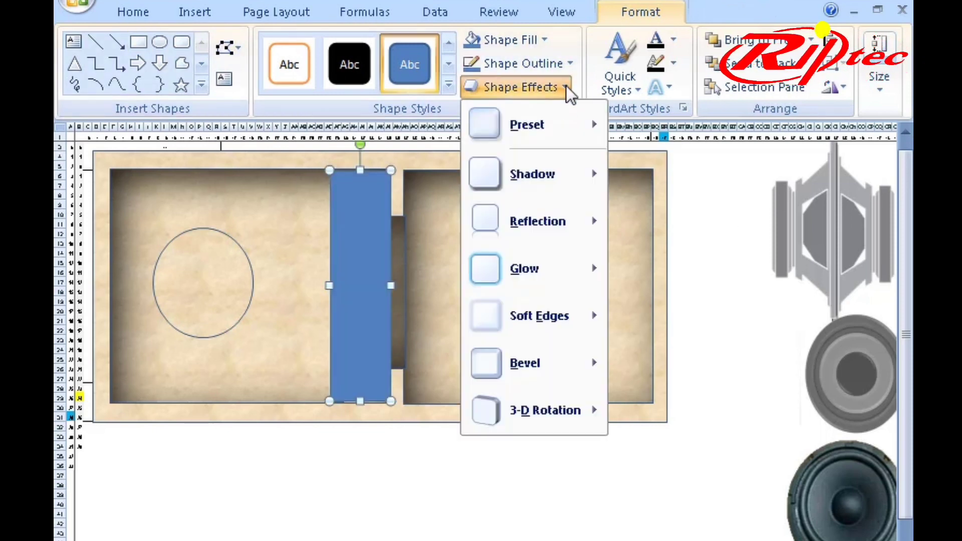
{"action": "left_click", "coordinate": [546, 38]}
{"action": "left_click", "coordinate": [393, 342]}
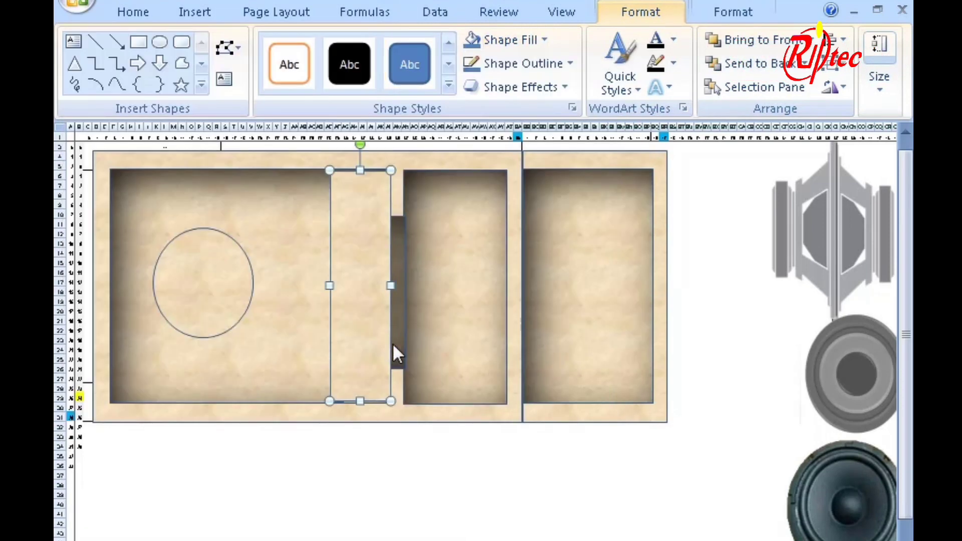
{"action": "left_click", "coordinate": [706, 244]}
{"action": "left_click", "coordinate": [359, 292]}
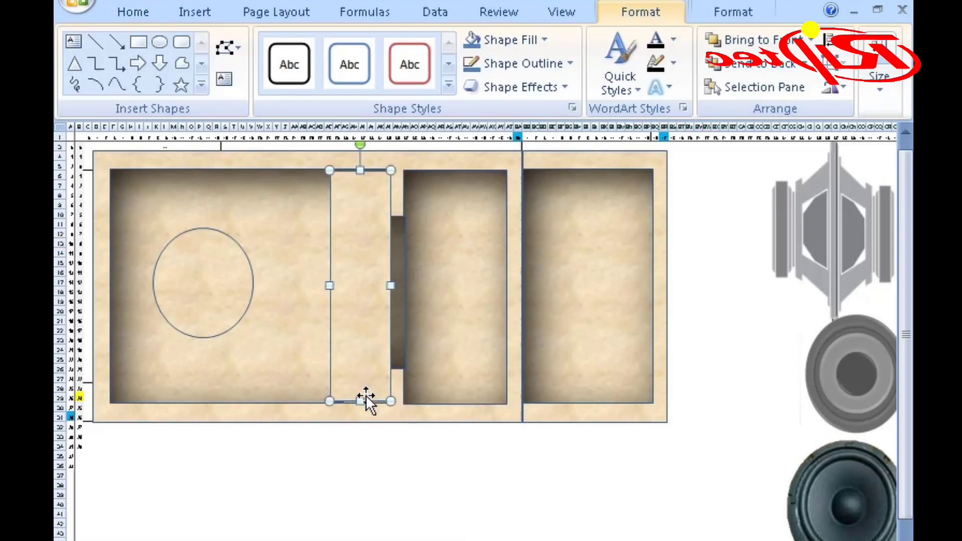
{"action": "key", "text": "Left"}
{"action": "key", "text": "Left"}
{"action": "key", "text": "Left"}
{"action": "key", "text": "Left"}
{"action": "key", "text": "Left"}
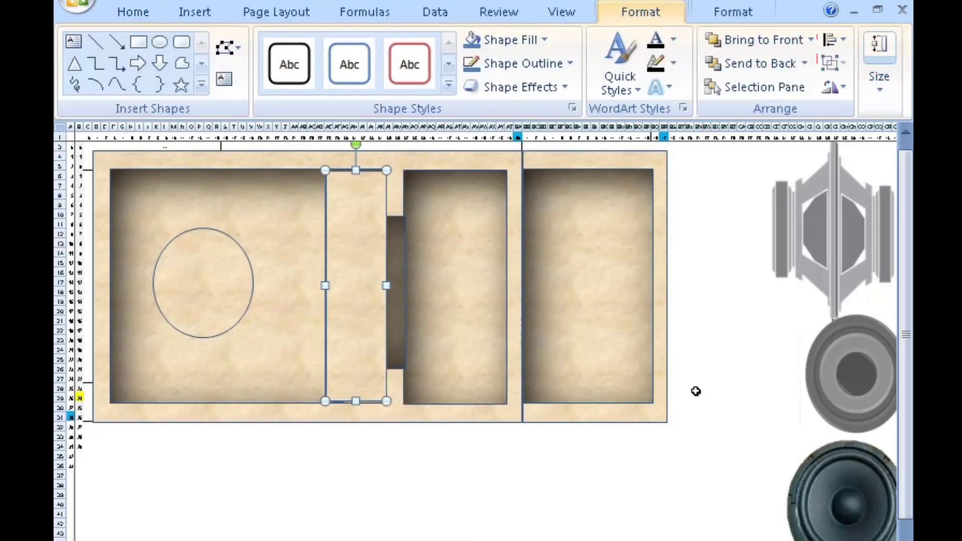
Apply an inner shadow preset to the strip and open its Shadow Options.
{"action": "left_click", "coordinate": [521, 88]}
{"action": "mouse_move", "coordinate": [533, 174]}
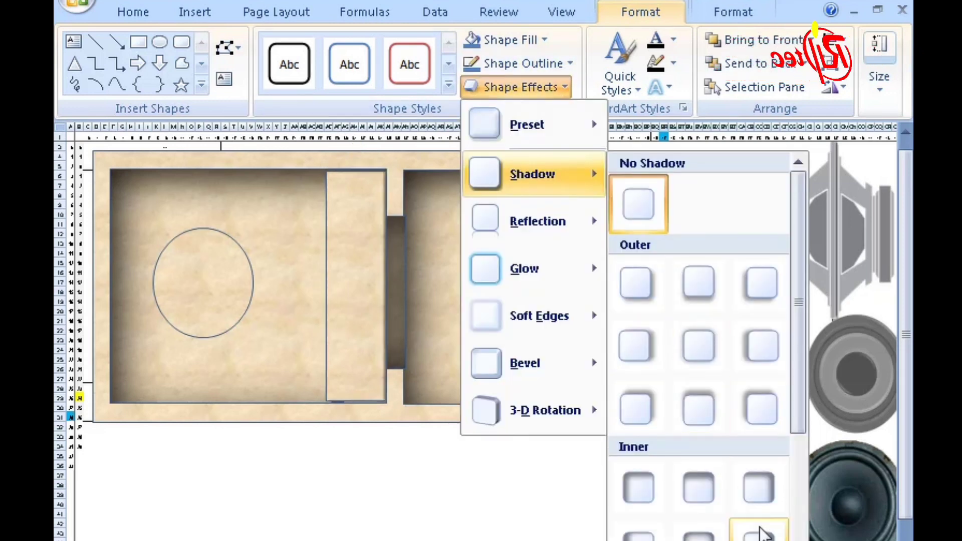
{"action": "scroll", "coordinate": [759, 533], "scroll_direction": "down", "scroll_amount": 3}
{"action": "scroll", "coordinate": [759, 501], "scroll_direction": "down", "scroll_amount": 2}
{"action": "left_click", "coordinate": [756, 341]}
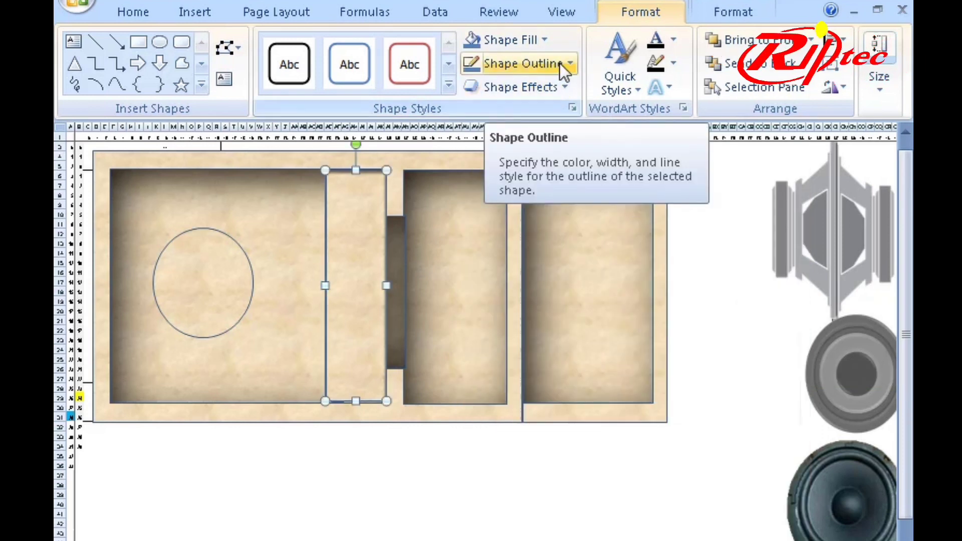
{"action": "left_click", "coordinate": [561, 86]}
{"action": "left_click", "coordinate": [657, 525]}
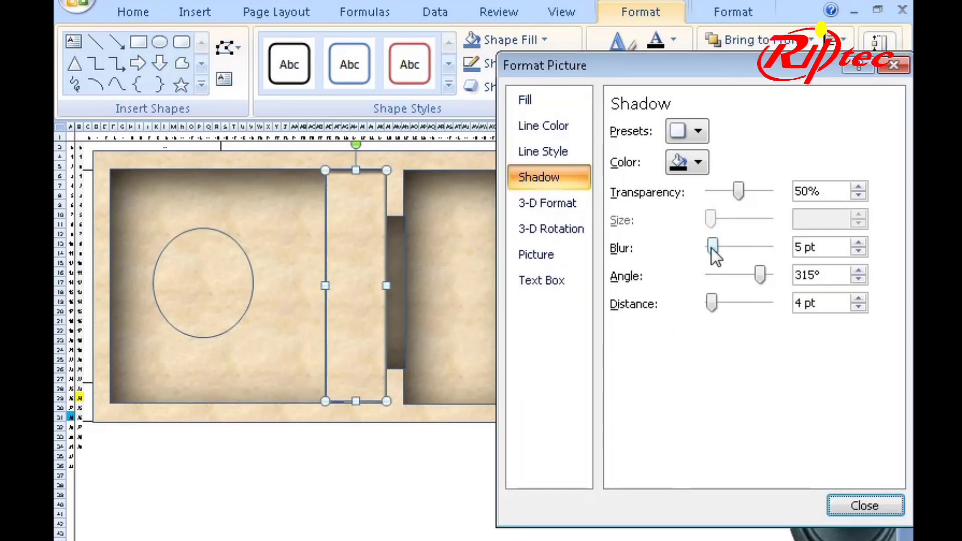
Set the strip's shadow to 23% transparency, 76 pt blur, 321° angle, 28 pt distance.
{"action": "left_click_drag", "start_coordinate": [711, 248], "coordinate": [741, 248]}
{"action": "left_click", "coordinate": [748, 192]}
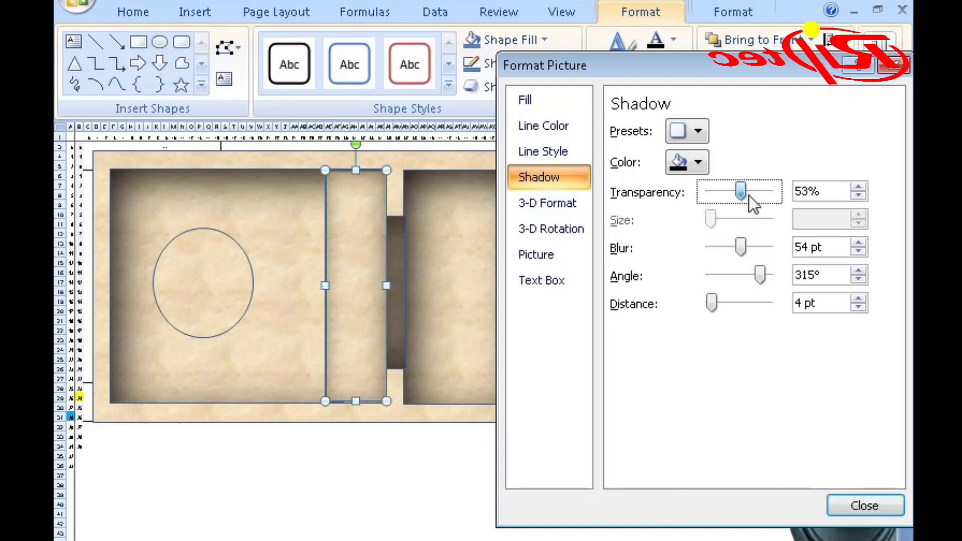
{"action": "left_click_drag", "start_coordinate": [748, 194], "coordinate": [726, 204]}
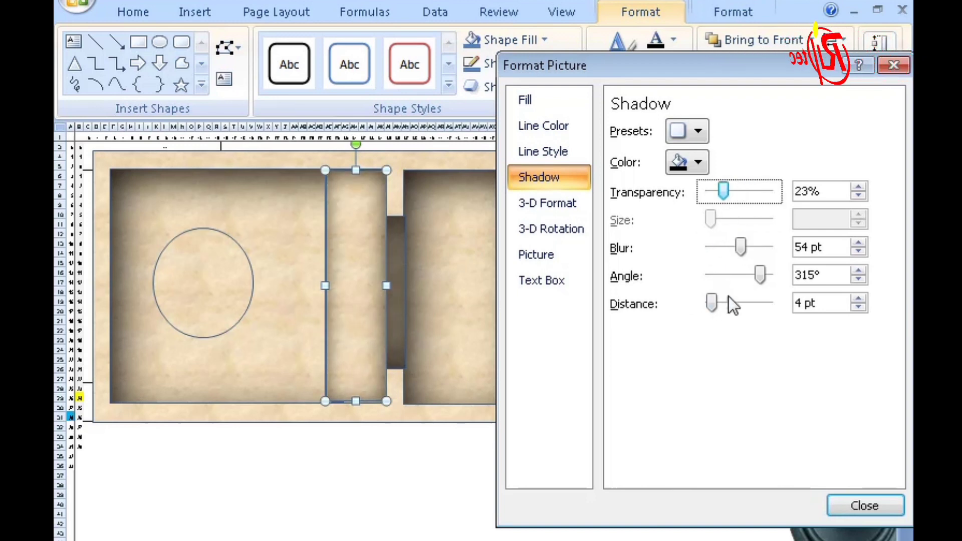
{"action": "left_click_drag", "start_coordinate": [760, 274], "coordinate": [759, 274]}
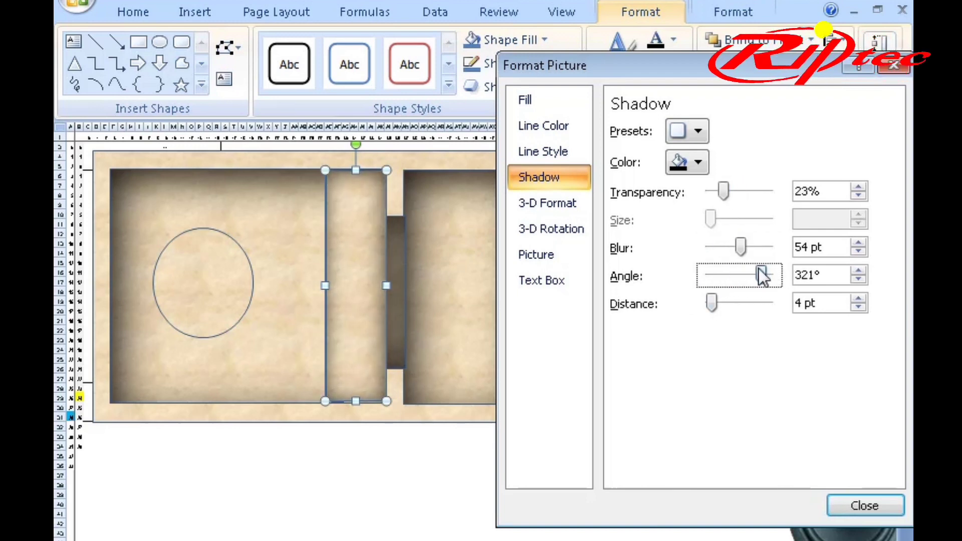
{"action": "left_click_drag", "start_coordinate": [711, 303], "coordinate": [722, 303]}
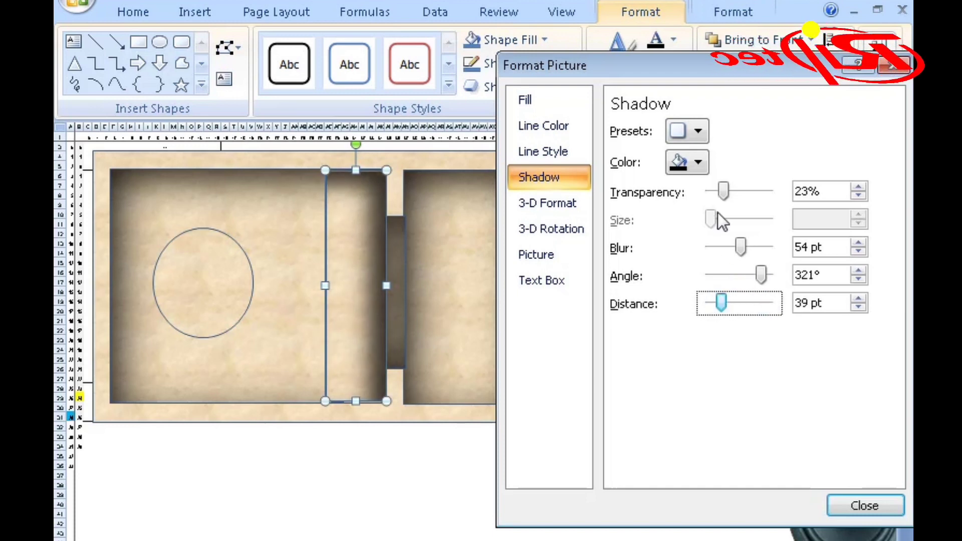
{"action": "mouse_move", "coordinate": [739, 247]}
{"action": "left_mouse_down"}
{"action": "mouse_move", "coordinate": [761, 248]}
{"action": "mouse_move", "coordinate": [744, 248]}
{"action": "mouse_move", "coordinate": [753, 247]}
{"action": "left_mouse_up"}
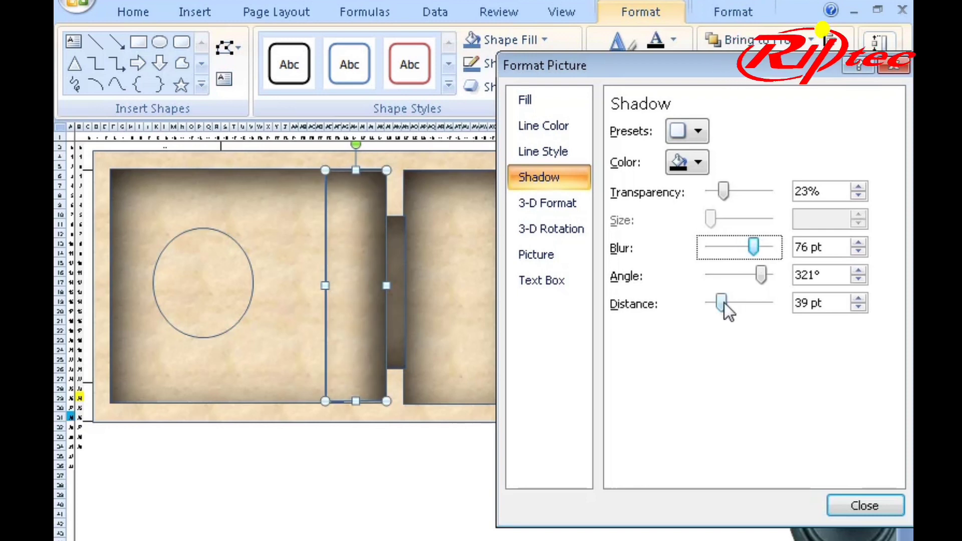
{"action": "left_click_drag", "start_coordinate": [723, 303], "coordinate": [720, 304]}
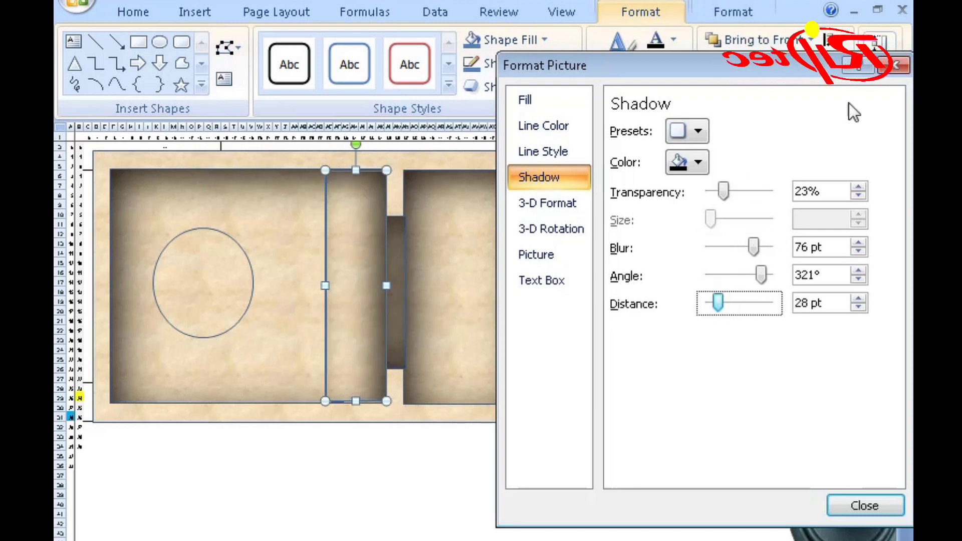
Close the shadow settings and remove the port's outline.
{"action": "left_click", "coordinate": [865, 506]}
{"action": "left_click", "coordinate": [655, 485]}
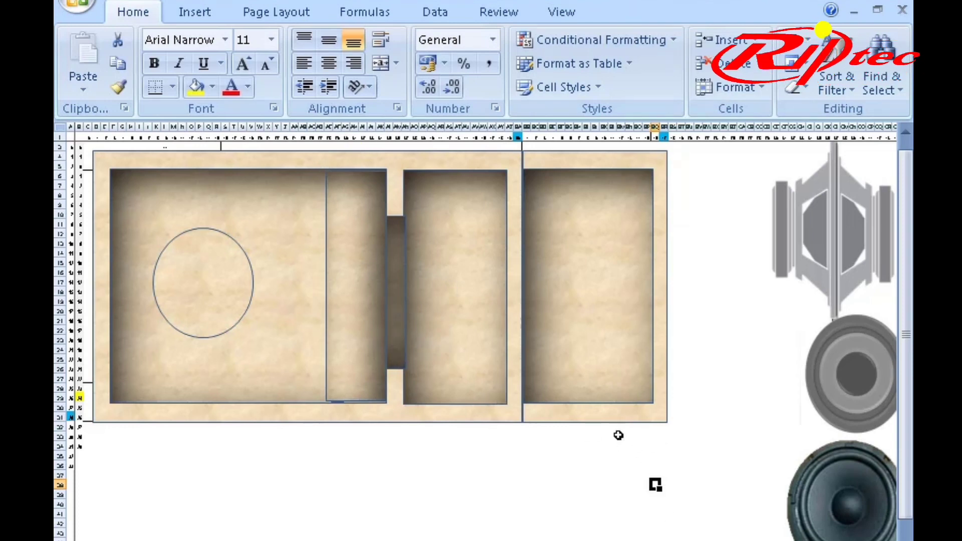
{"action": "left_click", "coordinate": [398, 276]}
{"action": "left_click", "coordinate": [553, 63]}
{"action": "left_click", "coordinate": [494, 273]}
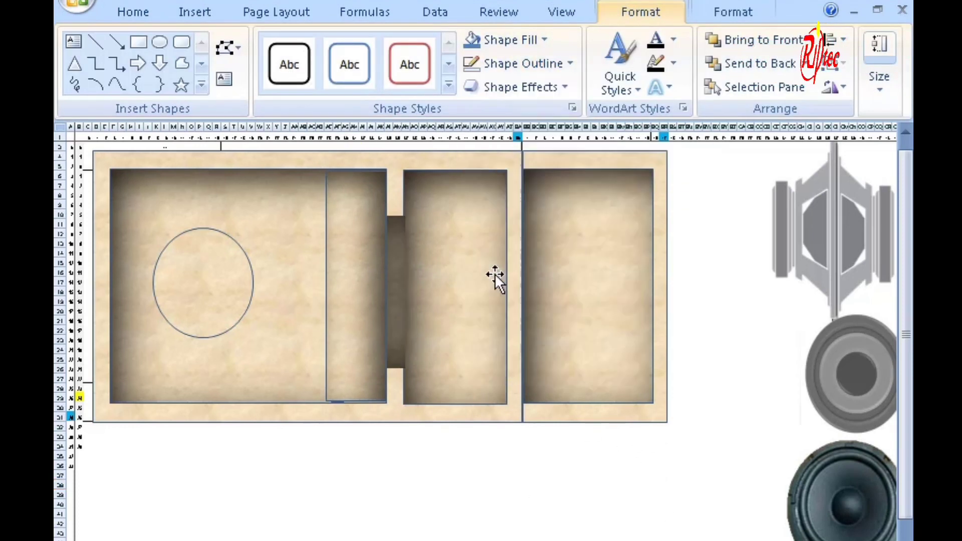
{"action": "left_click", "coordinate": [398, 230]}
{"action": "left_click", "coordinate": [521, 64]}
{"action": "left_click", "coordinate": [489, 274]}
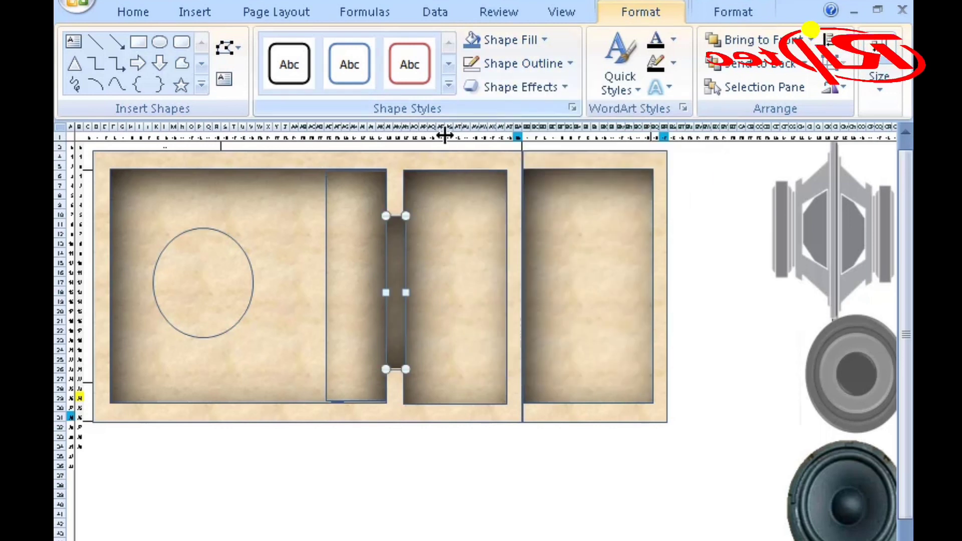
Remove the outline from the middle panel's inner rectangle.
{"action": "left_click", "coordinate": [427, 300]}
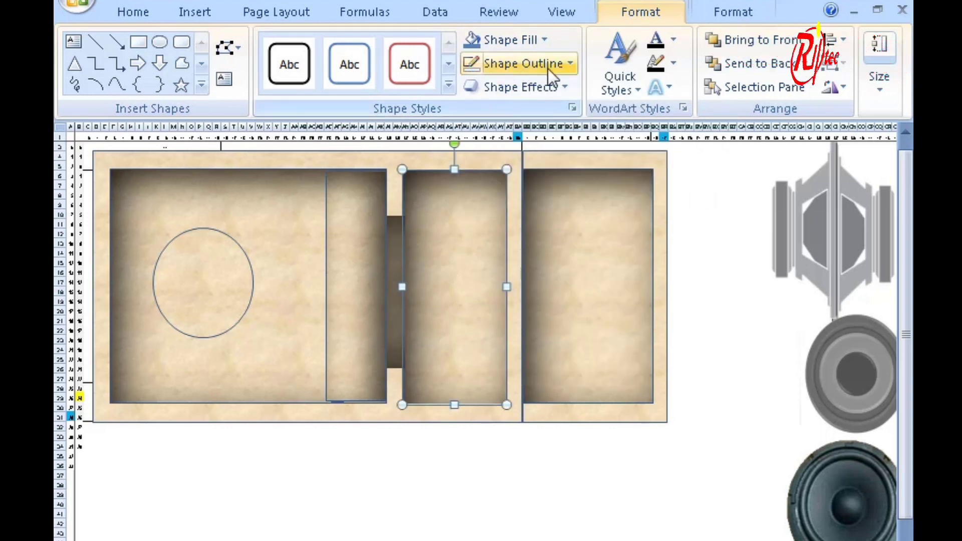
{"action": "left_click", "coordinate": [399, 194]}
{"action": "left_click", "coordinate": [470, 64]}
{"action": "left_click", "coordinate": [493, 165]}
{"action": "left_click", "coordinate": [434, 279]}
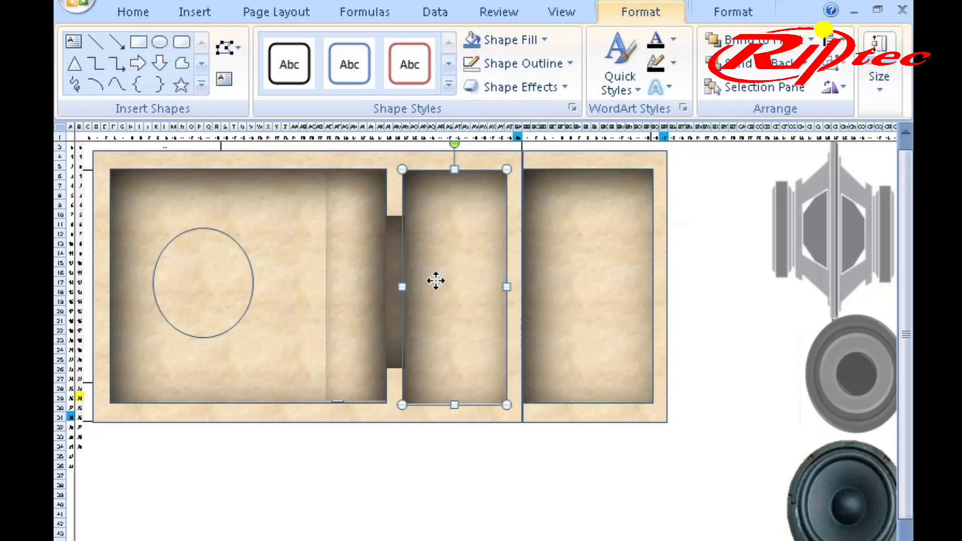
{"action": "left_click", "coordinate": [481, 65]}
Remove the textured strip's outline and clear the selection.
{"action": "left_click", "coordinate": [533, 272]}
{"action": "left_click", "coordinate": [360, 233]}
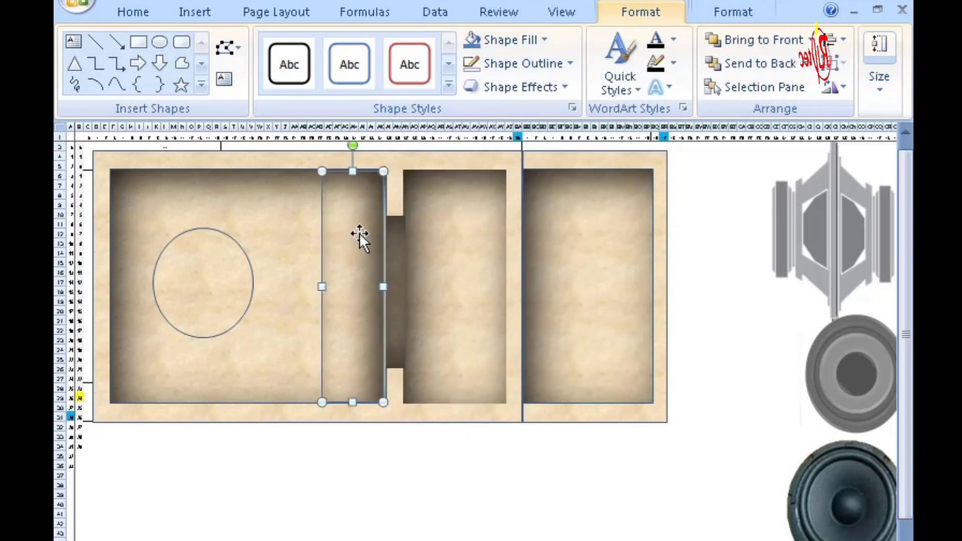
{"action": "left_click", "coordinate": [469, 64]}
{"action": "left_click", "coordinate": [501, 273]}
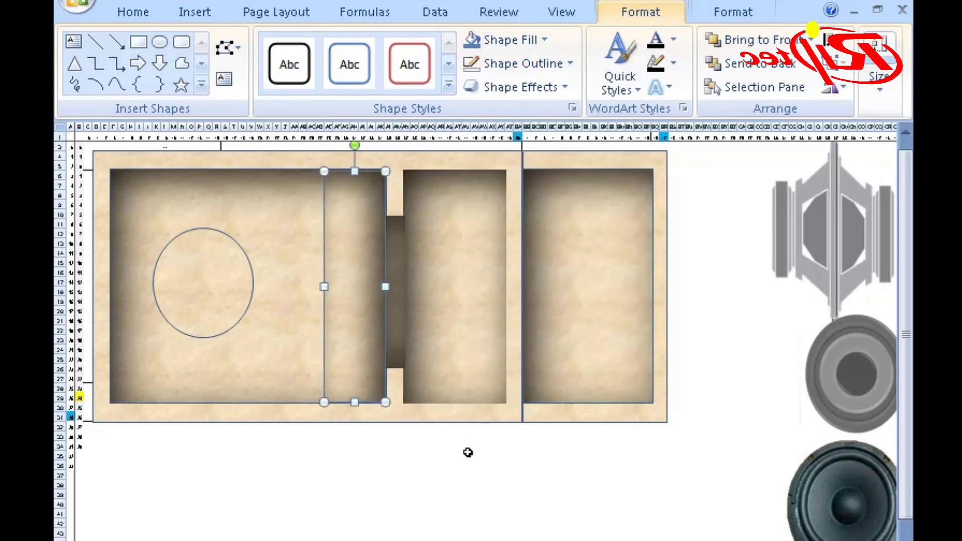
{"action": "left_click", "coordinate": [515, 509]}
{"action": "left_click", "coordinate": [449, 503]}
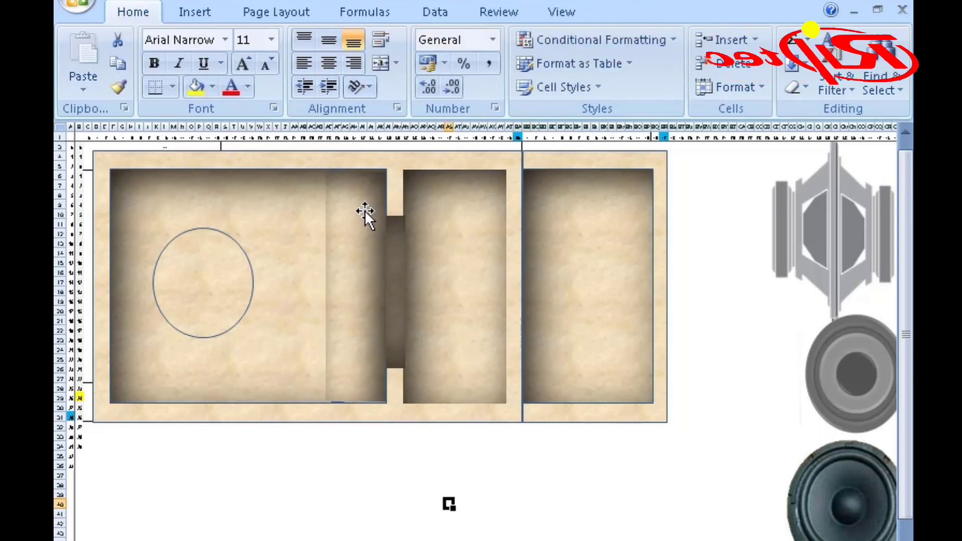
Narrow the large left panel to meet the strip and extend the strip's bottom slightly lower.
{"action": "left_click", "coordinate": [296, 273]}
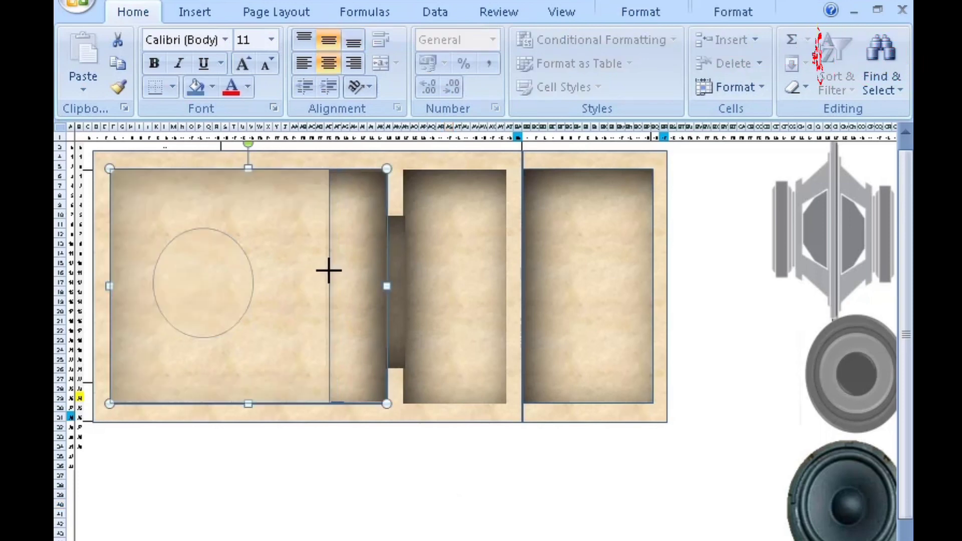
{"action": "left_click_drag", "start_coordinate": [328, 270], "coordinate": [329, 272]}
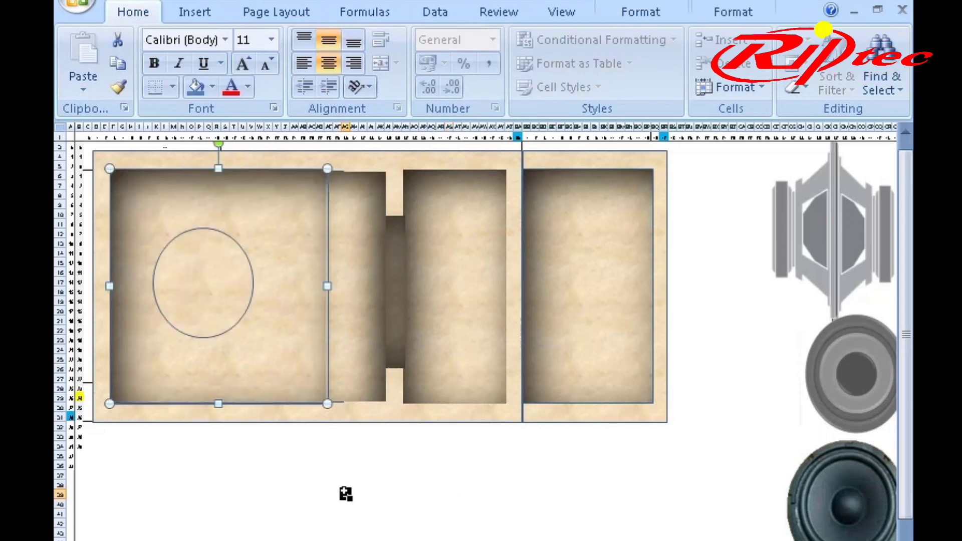
{"action": "left_click", "coordinate": [346, 494]}
{"action": "left_click", "coordinate": [358, 284]}
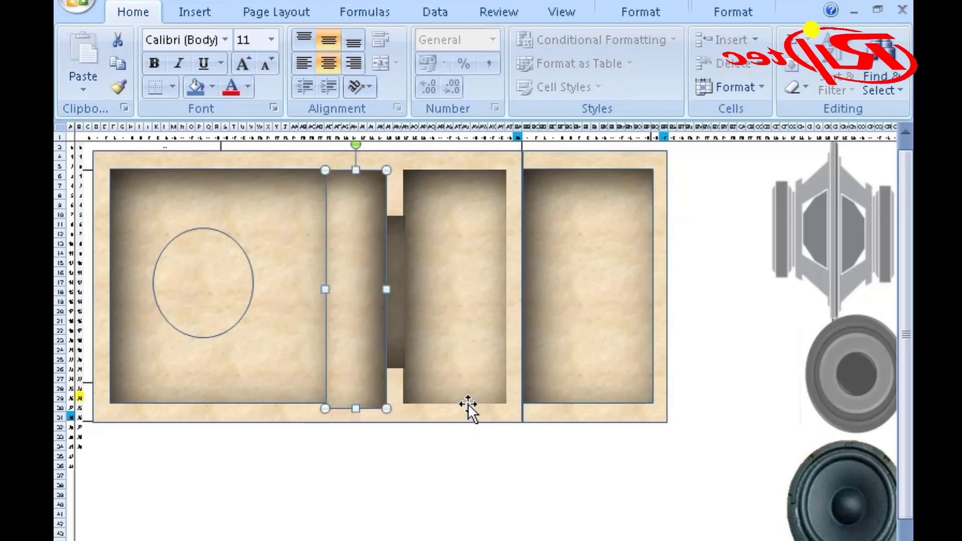
{"action": "left_click_drag", "start_coordinate": [356, 402], "coordinate": [357, 405]}
{"action": "left_click", "coordinate": [371, 523]}
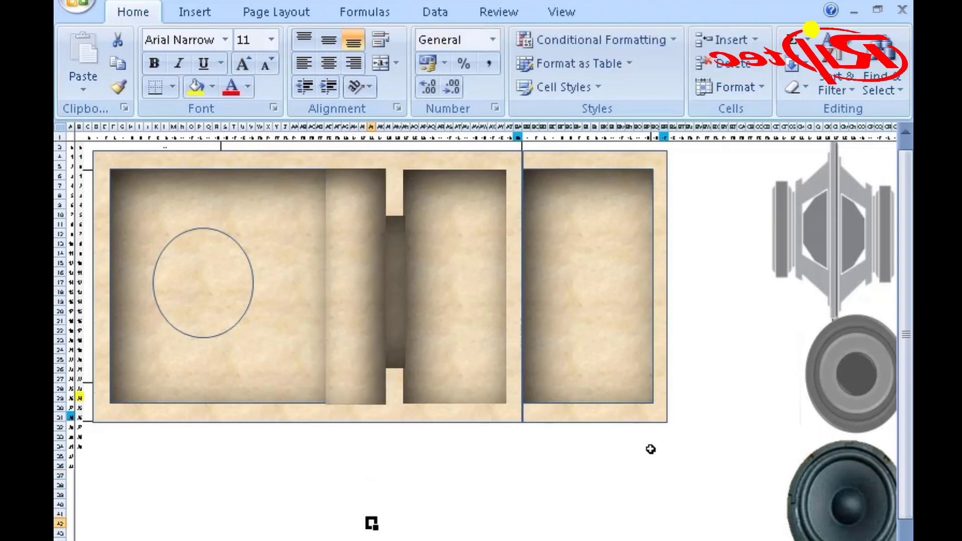
Set No Outline on the right inner panel and deselect it.
{"action": "left_click", "coordinate": [558, 411]}
{"action": "key", "text": "Tab"}
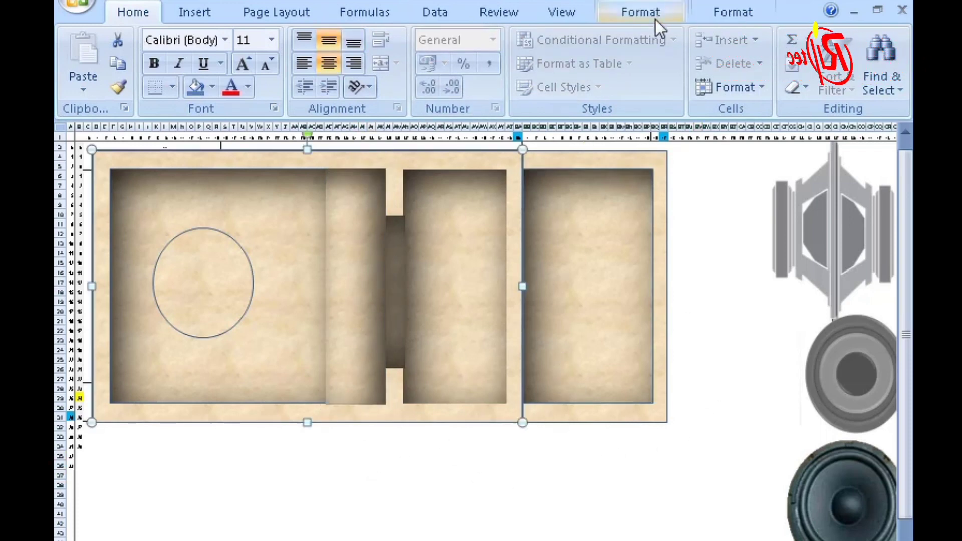
{"action": "left_click", "coordinate": [655, 19]}
{"action": "left_click", "coordinate": [521, 62]}
{"action": "left_click", "coordinate": [526, 273]}
{"action": "left_click", "coordinate": [555, 415]}
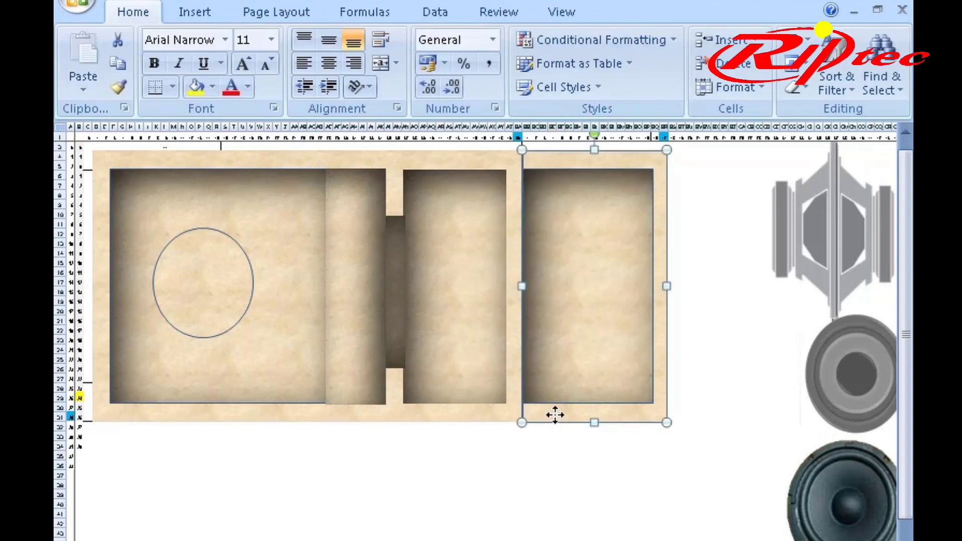
{"action": "left_click", "coordinate": [638, 12]}
{"action": "left_click", "coordinate": [521, 62]}
{"action": "left_click", "coordinate": [528, 273]}
{"action": "left_click", "coordinate": [467, 532]}
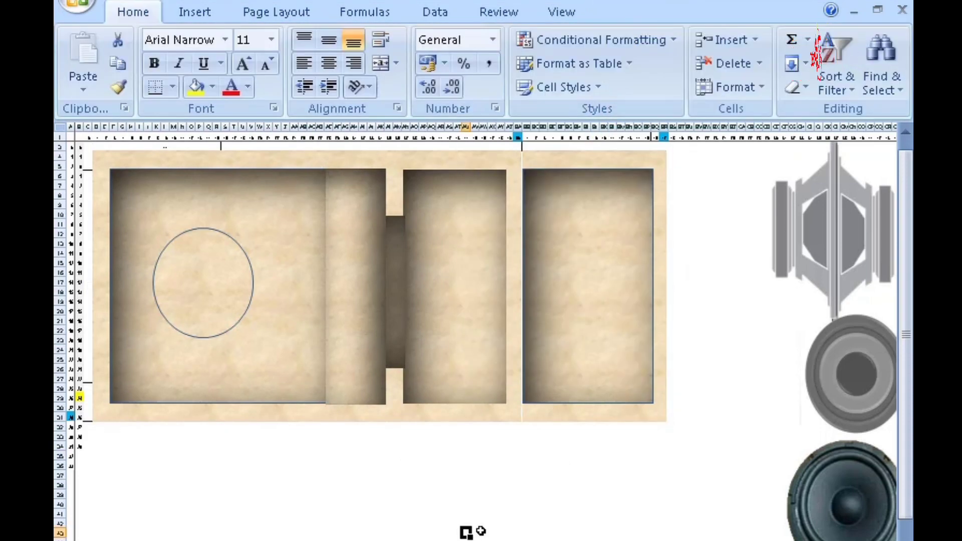
Try a dark grey fill on the circle.
{"action": "double_click", "coordinate": [210, 326]}
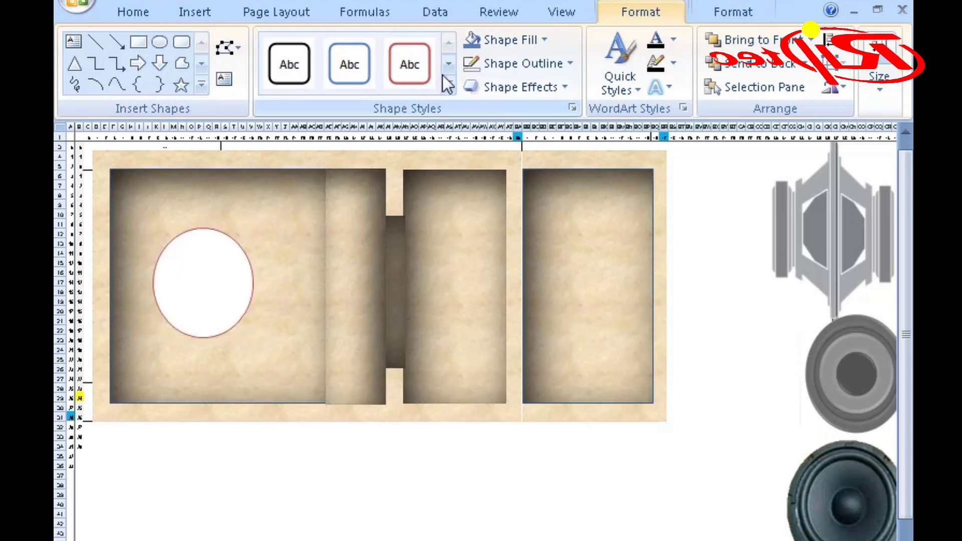
{"action": "left_click", "coordinate": [544, 40]}
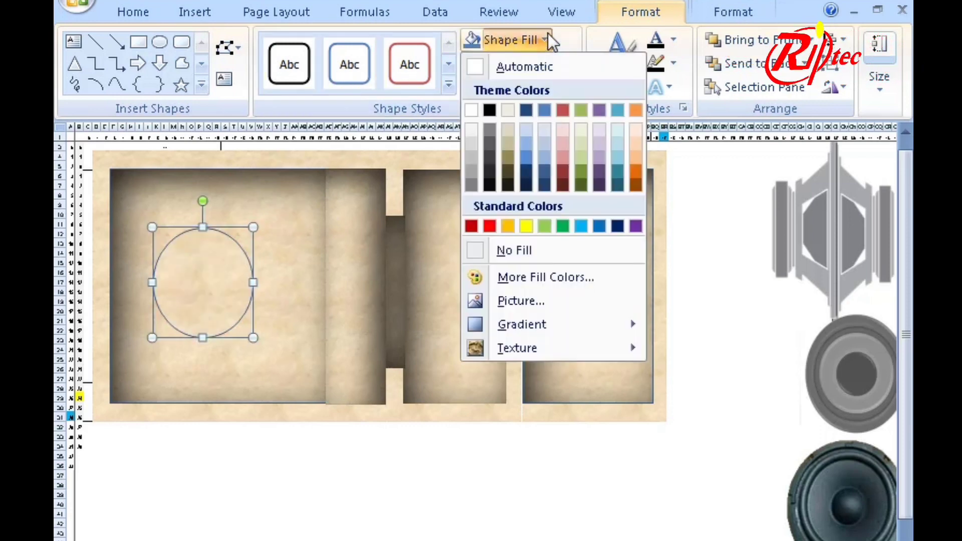
{"action": "left_click", "coordinate": [489, 143]}
{"action": "left_click", "coordinate": [325, 481]}
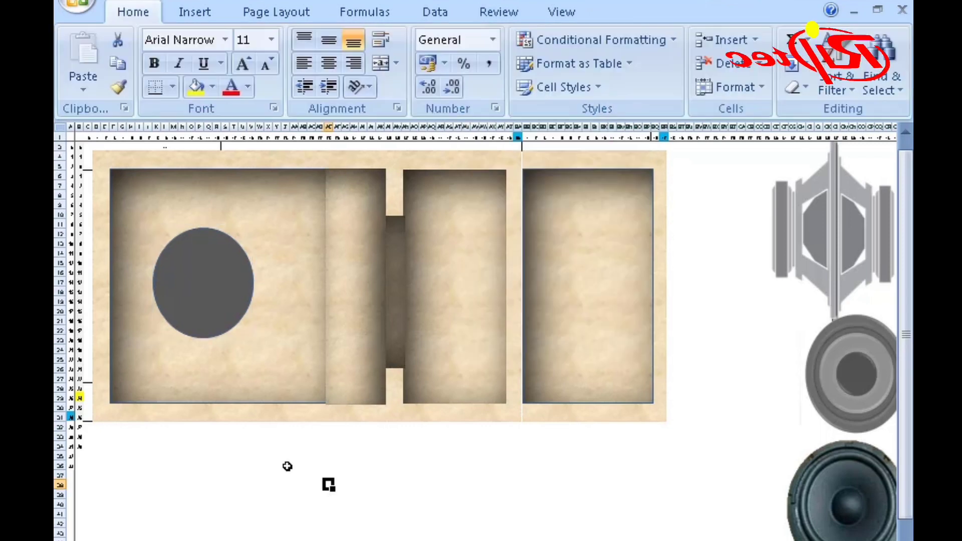
{"action": "left_click", "coordinate": [225, 294]}
{"action": "left_click", "coordinate": [300, 482]}
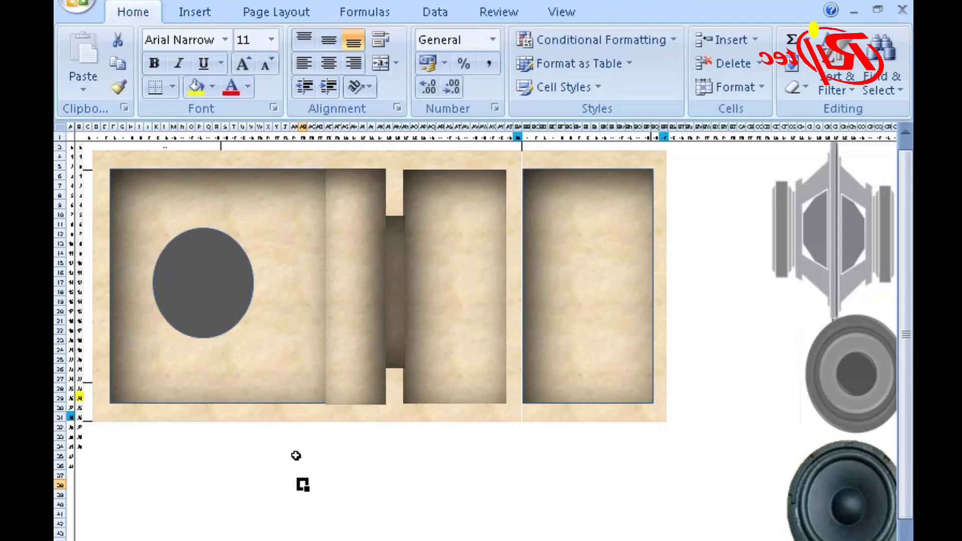
Refill the circle with white and remove its outline.
{"action": "left_click", "coordinate": [233, 286]}
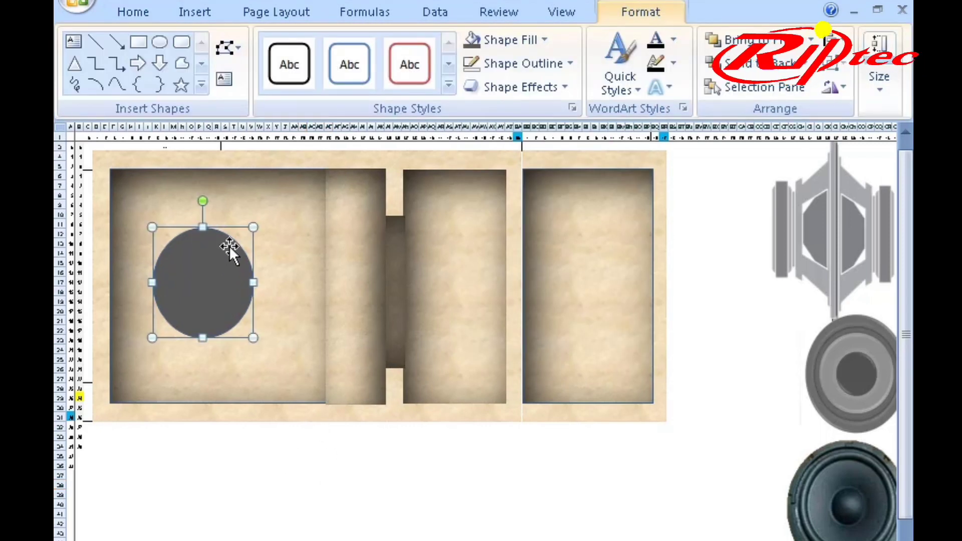
{"action": "left_click", "coordinate": [544, 40]}
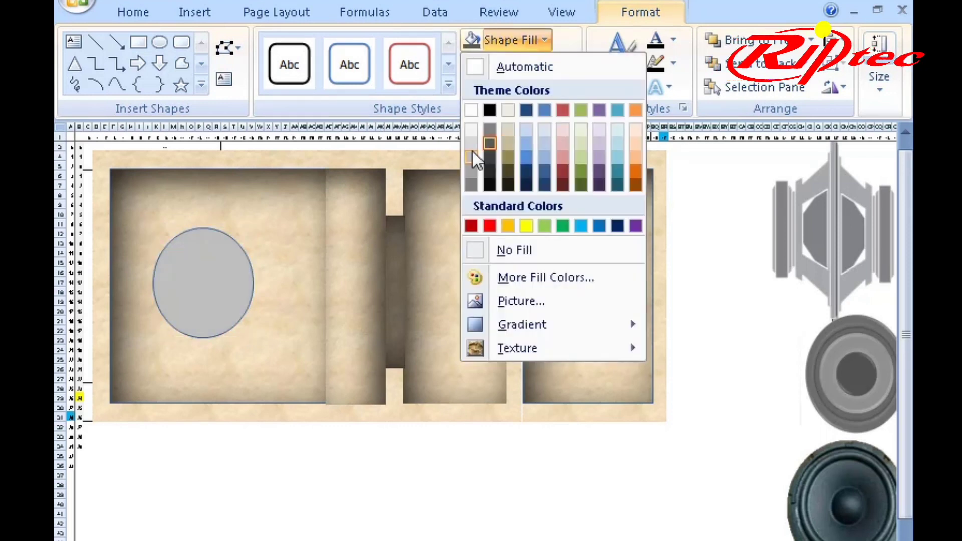
{"action": "left_click", "coordinate": [470, 111]}
{"action": "left_click", "coordinate": [569, 70]}
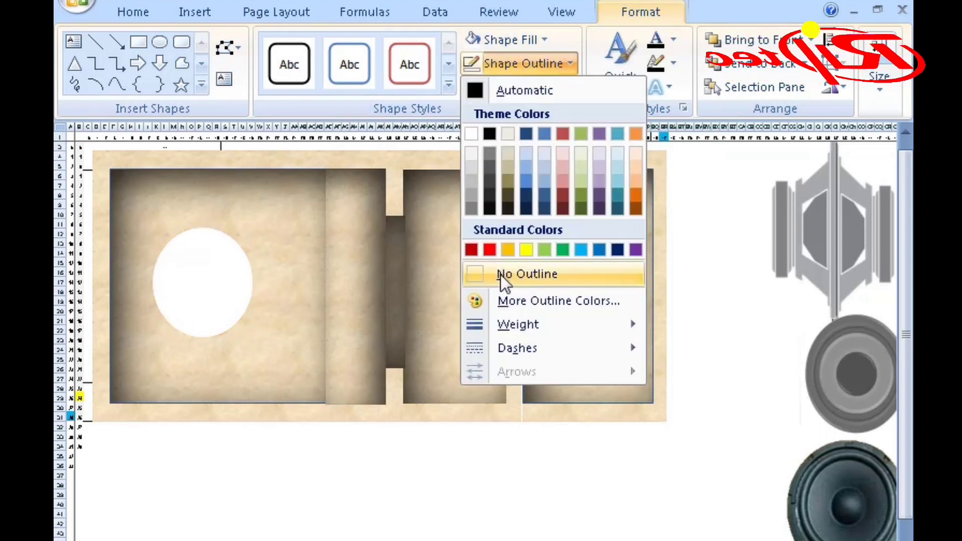
{"action": "left_click", "coordinate": [500, 275]}
{"action": "left_click", "coordinate": [335, 471]}
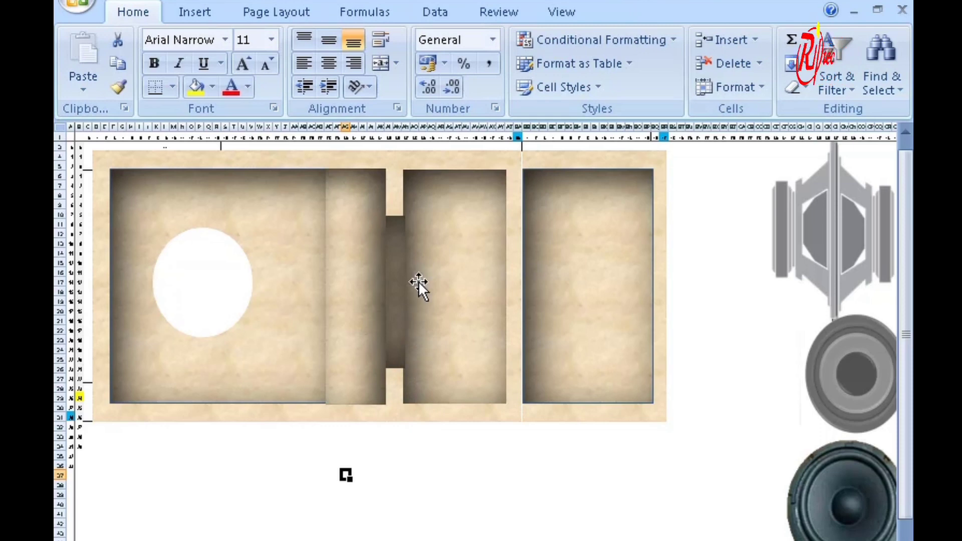
Place the grey pillar picture on the left panel and the brown port bar beside the middle panel.
{"action": "left_click", "coordinate": [406, 456]}
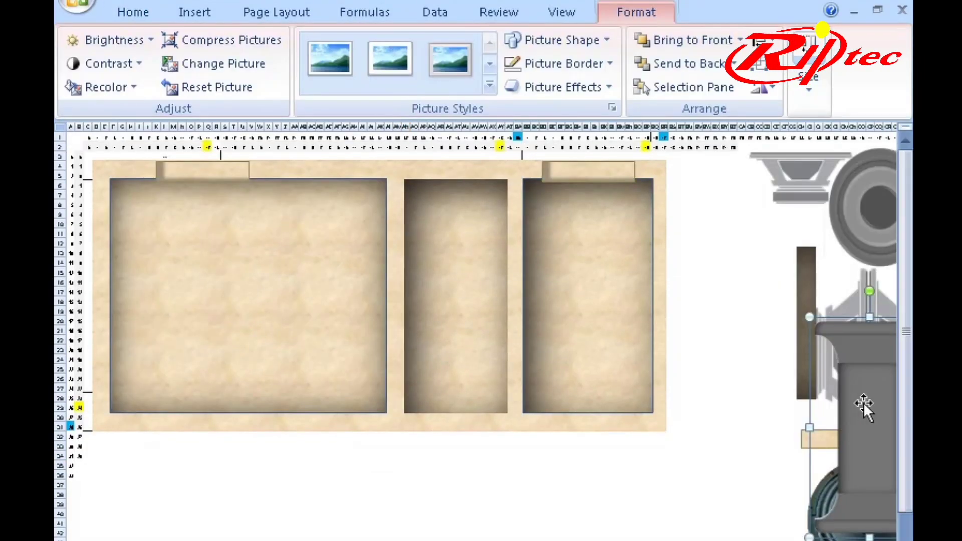
{"action": "mouse_move", "coordinate": [863, 402]}
{"action": "left_mouse_down"}
{"action": "mouse_move", "coordinate": [396, 438]}
{"action": "mouse_move", "coordinate": [197, 237]}
{"action": "left_mouse_up"}
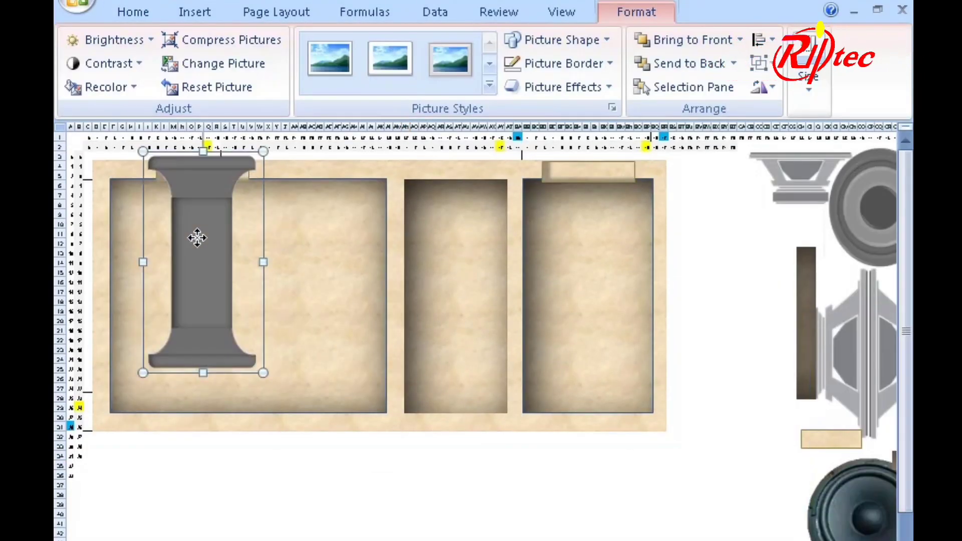
{"action": "key", "text": "Up"}
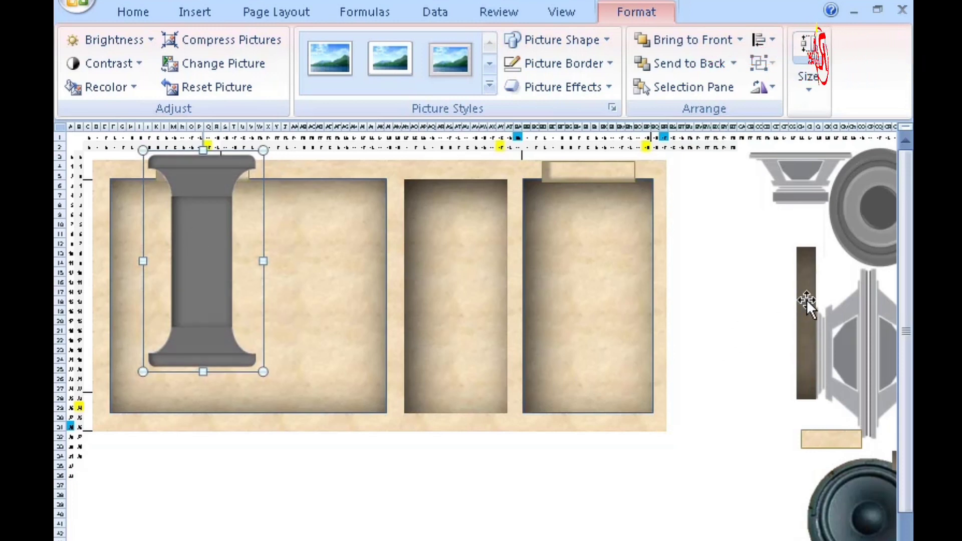
{"action": "mouse_move", "coordinate": [807, 299]}
{"action": "left_mouse_down"}
{"action": "mouse_move", "coordinate": [426, 331]}
{"action": "mouse_move", "coordinate": [395, 292]}
{"action": "left_mouse_up"}
Position the speaker driver picture at the top of the right panel.
{"action": "left_click_drag", "start_coordinate": [795, 191], "coordinate": [588, 190]}
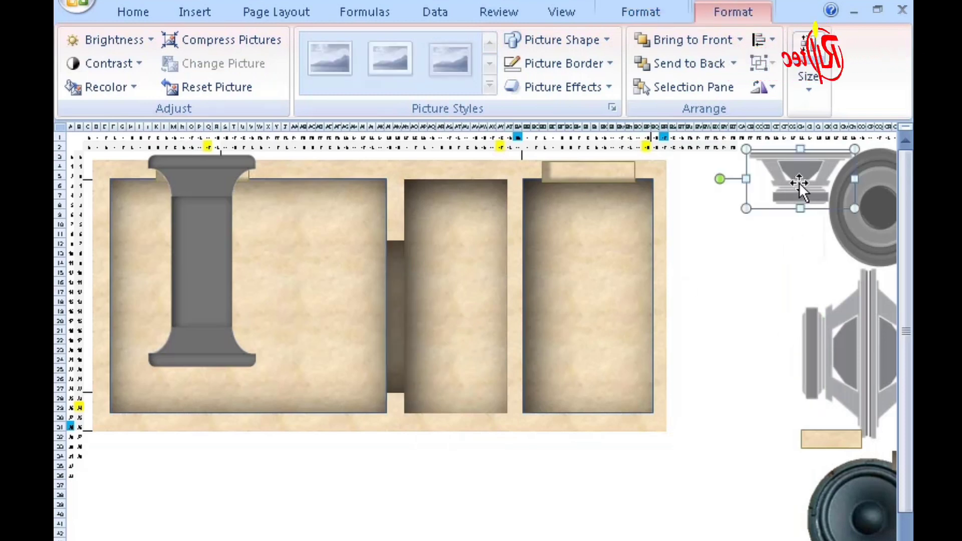
{"action": "key", "text": "Up"}
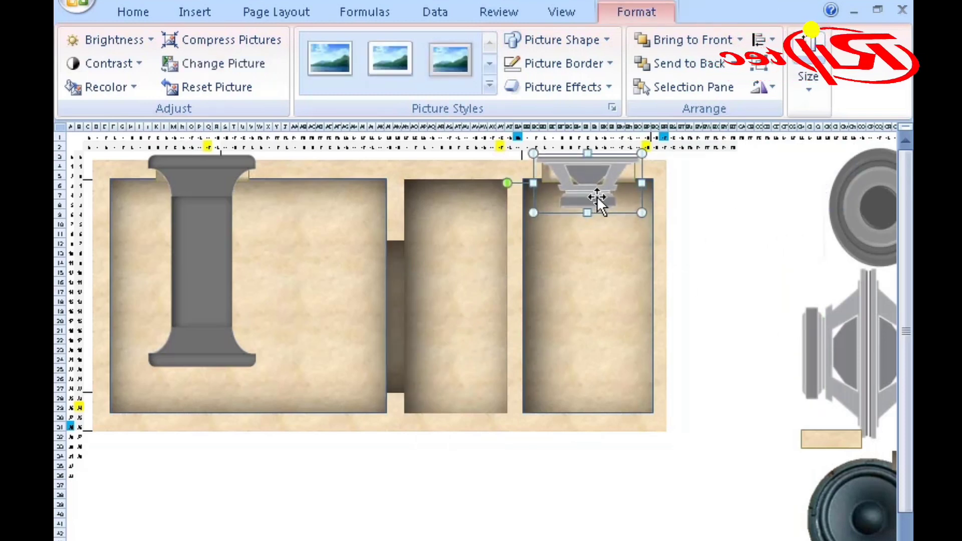
{"action": "key", "text": "Down"}
{"action": "key", "text": "Down"}
{"action": "key", "text": "Down"}
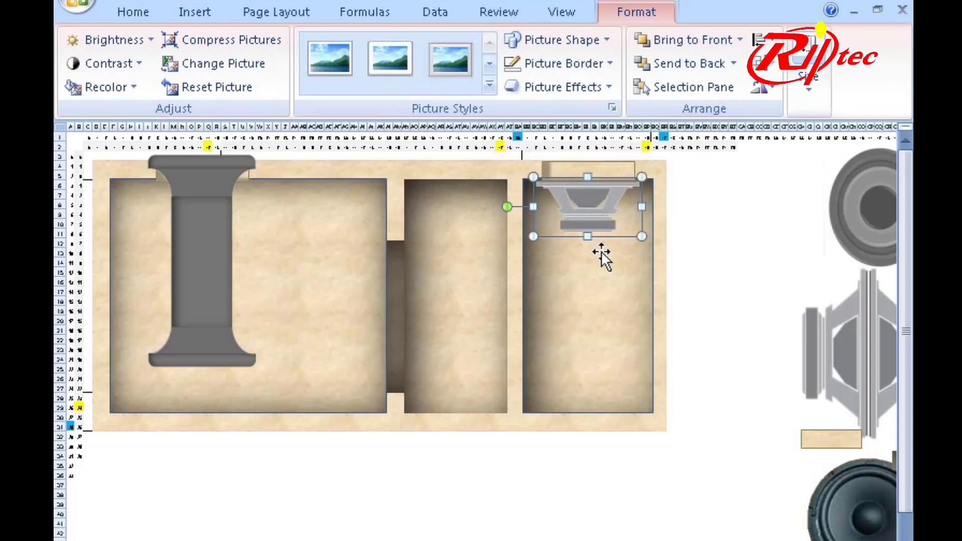
{"action": "key", "text": "Down"}
{"action": "key", "text": "Down"}
{"action": "left_click", "coordinate": [725, 261]}
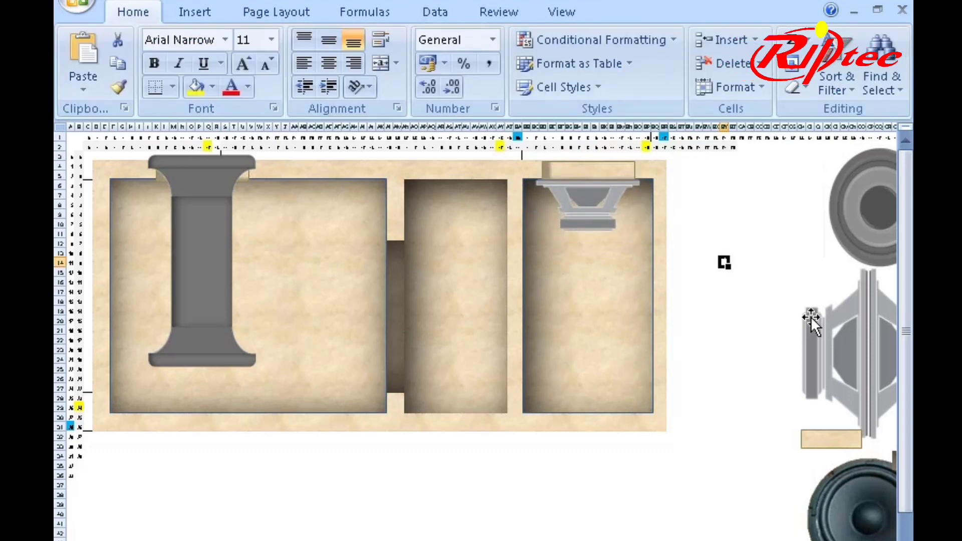
Move the small tan block into the left panel and bring over another picture.
{"action": "left_click_drag", "start_coordinate": [837, 441], "coordinate": [362, 236]}
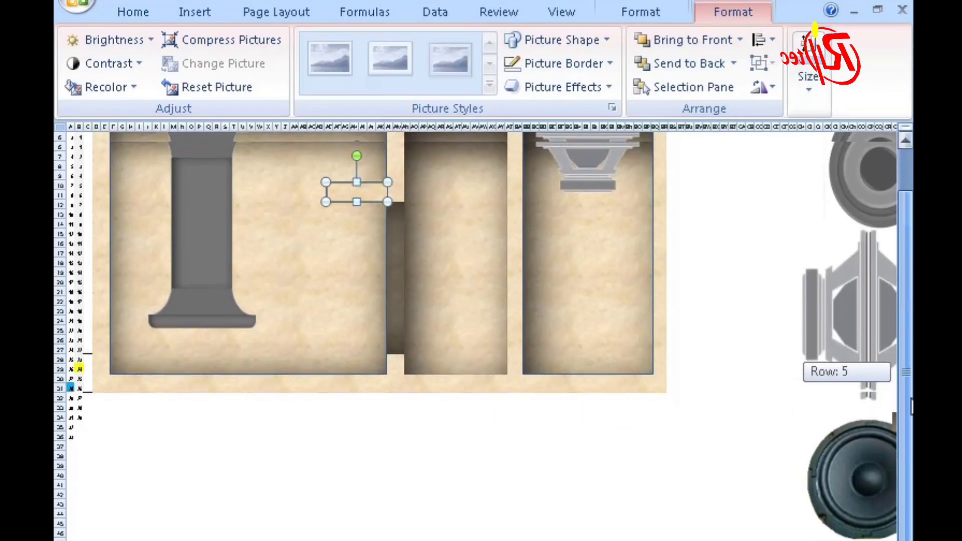
{"action": "scroll", "coordinate": [834, 494], "scroll_direction": "right", "scroll_amount": 3}
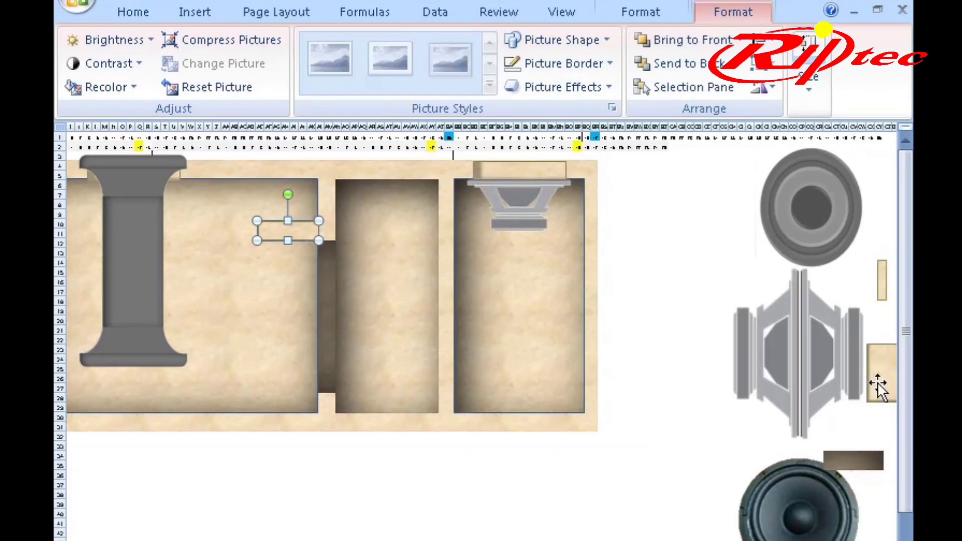
{"action": "left_click_drag", "start_coordinate": [880, 279], "coordinate": [260, 206]}
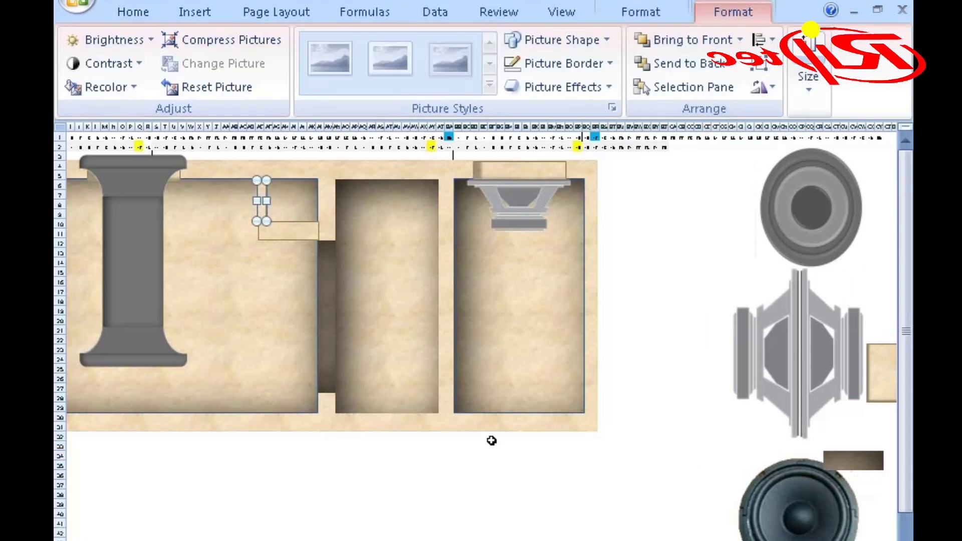
Move the small tan block into the left panel's top-right corner, beside the thin vertical piece.
{"action": "left_click", "coordinate": [308, 434]}
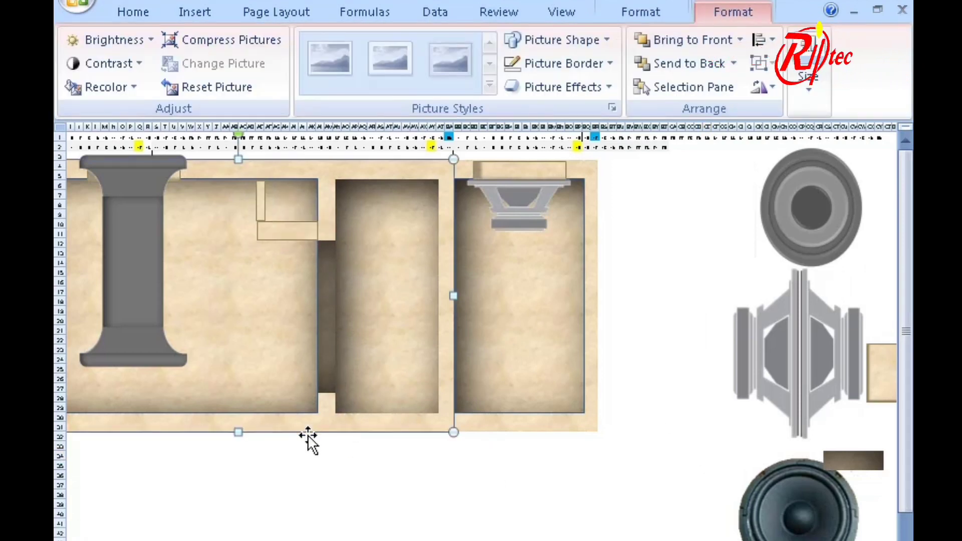
{"action": "left_click_drag", "start_coordinate": [877, 386], "coordinate": [286, 196]}
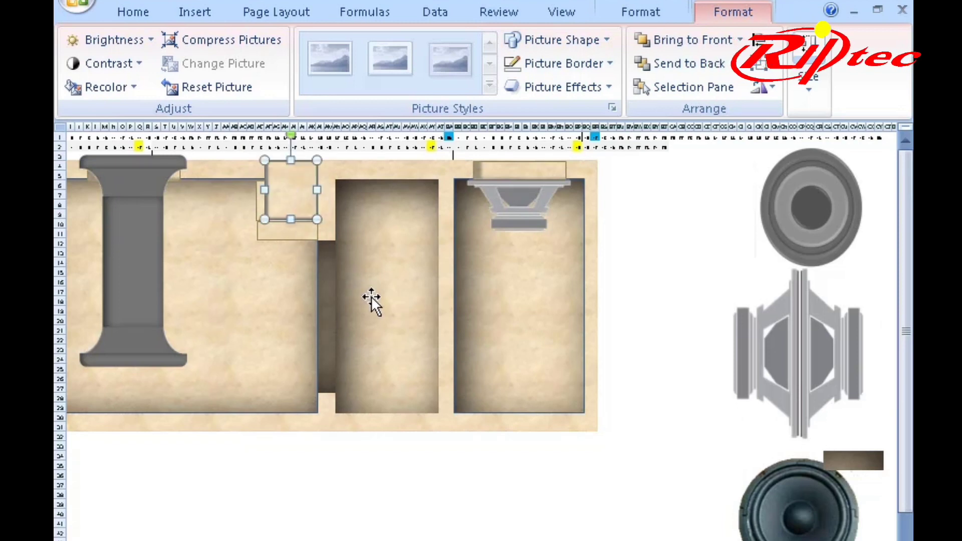
{"action": "left_click", "coordinate": [690, 301]}
{"action": "left_click", "coordinate": [287, 188]}
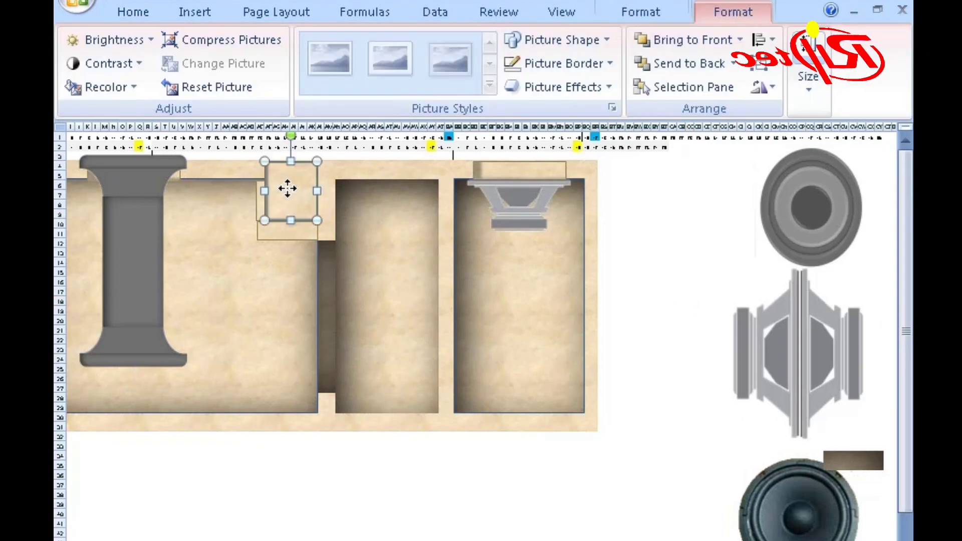
{"action": "left_click", "coordinate": [283, 429]}
{"action": "left_click", "coordinate": [258, 210]}
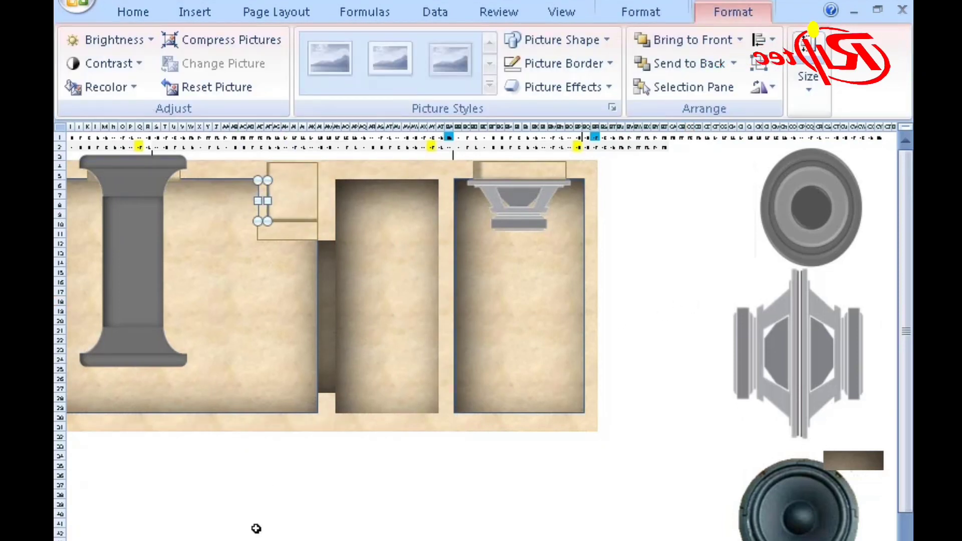
{"action": "left_click", "coordinate": [257, 526]}
{"action": "left_click", "coordinate": [260, 196]}
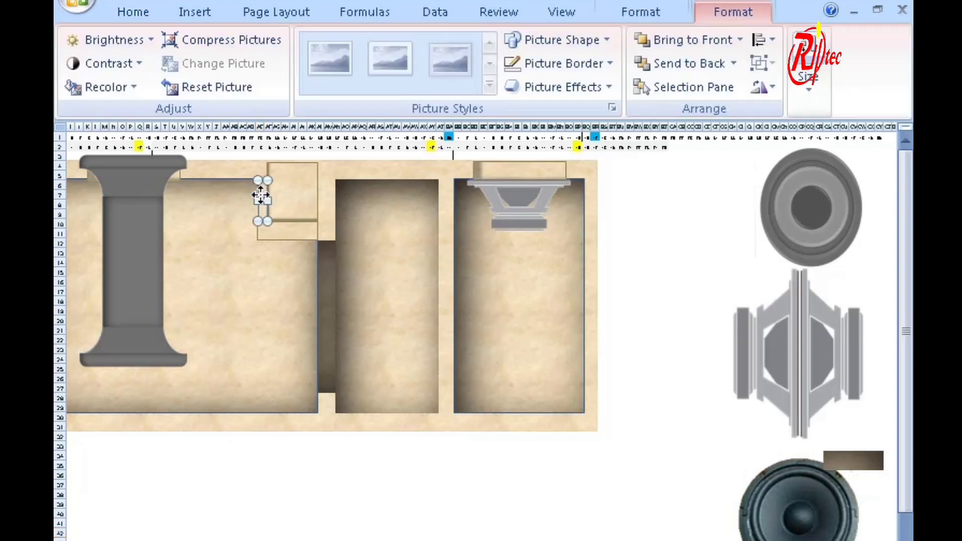
{"action": "left_click", "coordinate": [721, 273]}
{"action": "left_click", "coordinate": [319, 207]}
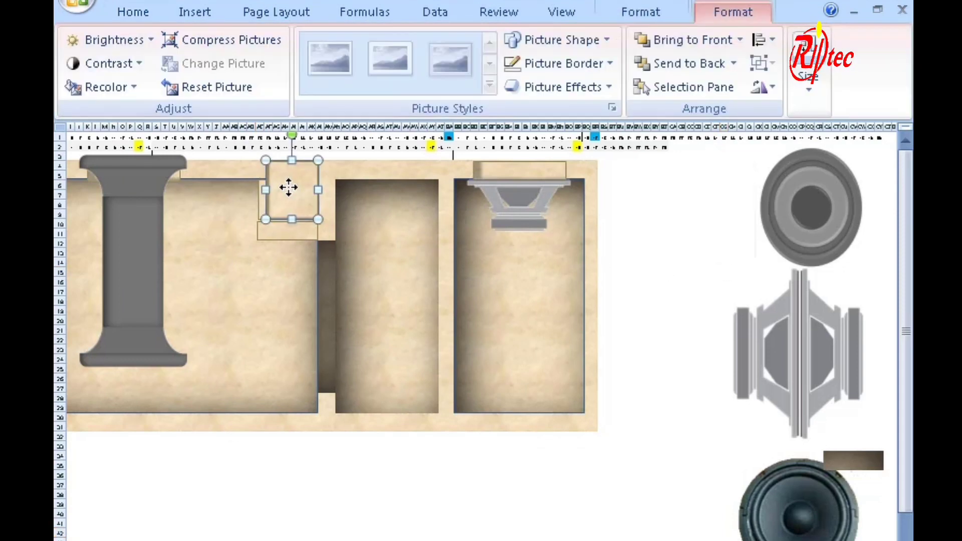
Remove the outline from the small square piece in the left panel's corner.
{"action": "left_click", "coordinate": [669, 7]}
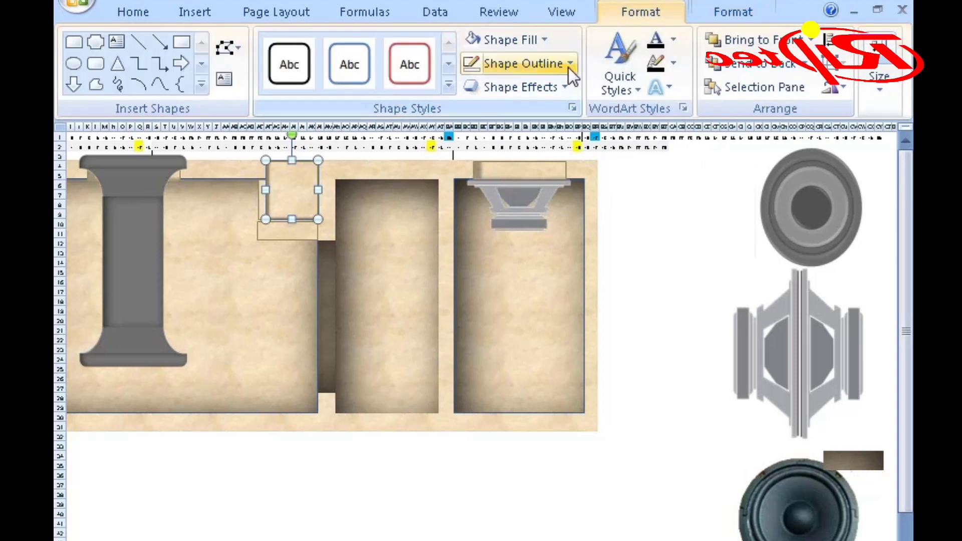
{"action": "left_click", "coordinate": [568, 67]}
{"action": "left_click", "coordinate": [522, 273]}
{"action": "left_click", "coordinate": [665, 283]}
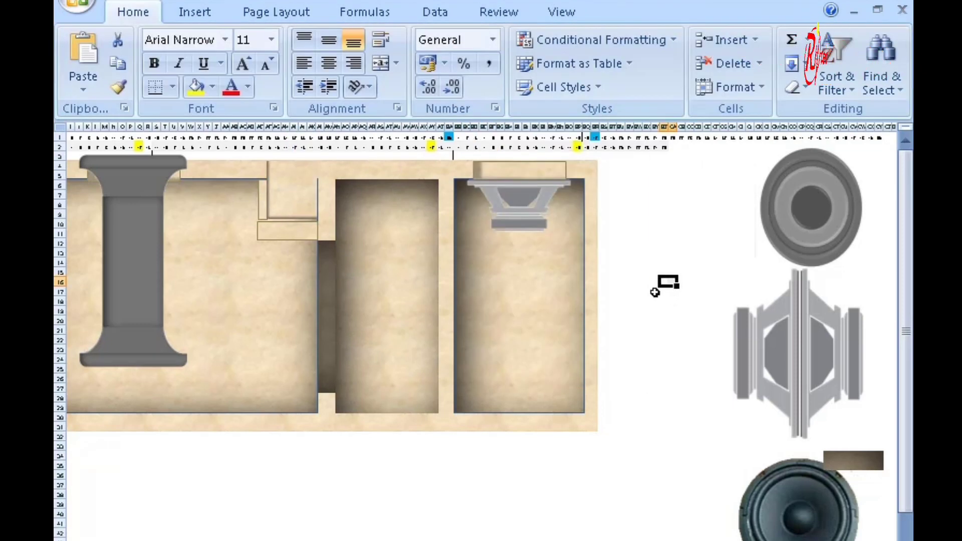
{"action": "left_click", "coordinate": [295, 191]}
{"action": "left_click", "coordinate": [655, 243]}
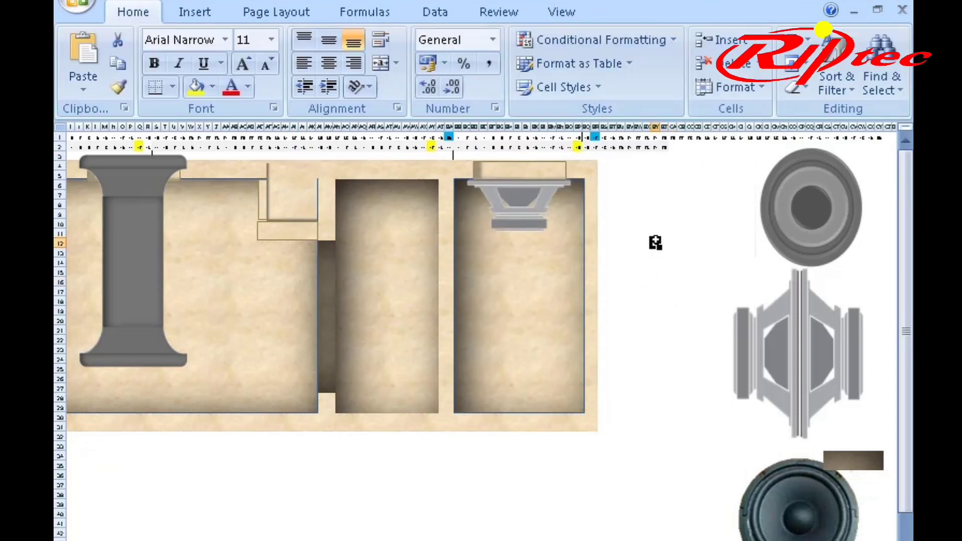
{"action": "left_click", "coordinate": [262, 199]}
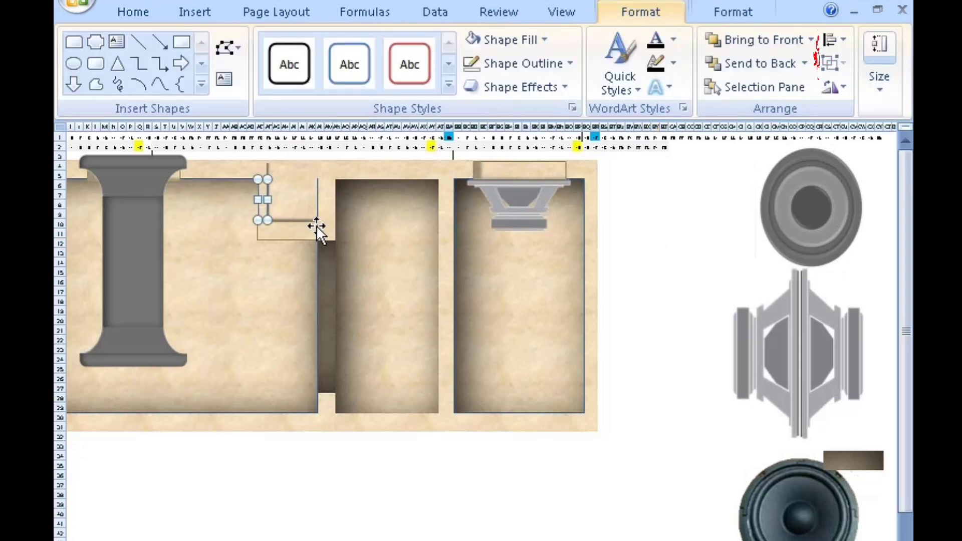
{"action": "left_click", "coordinate": [701, 273]}
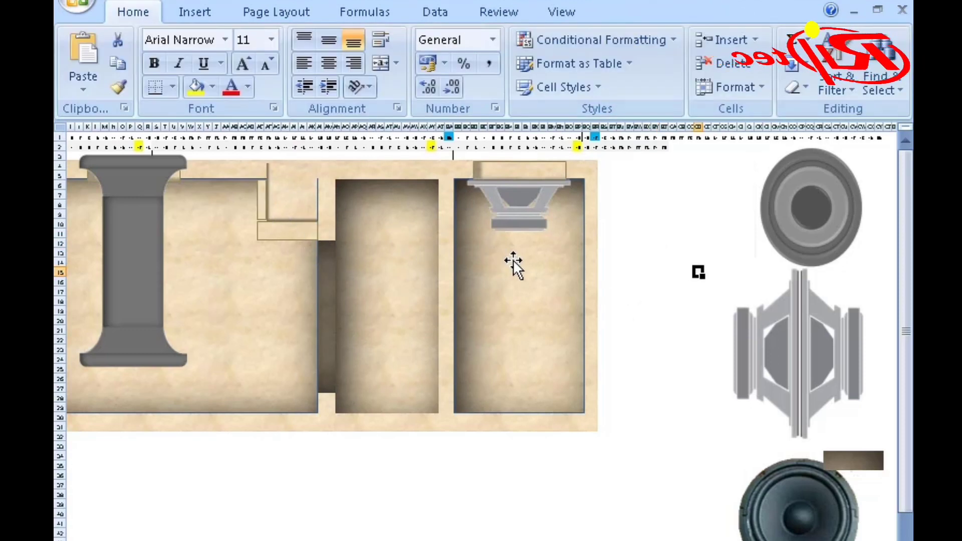
Fill the small brown rectangle beside the speaker images with black.
{"action": "left_click", "coordinate": [857, 467]}
{"action": "left_click", "coordinate": [511, 40]}
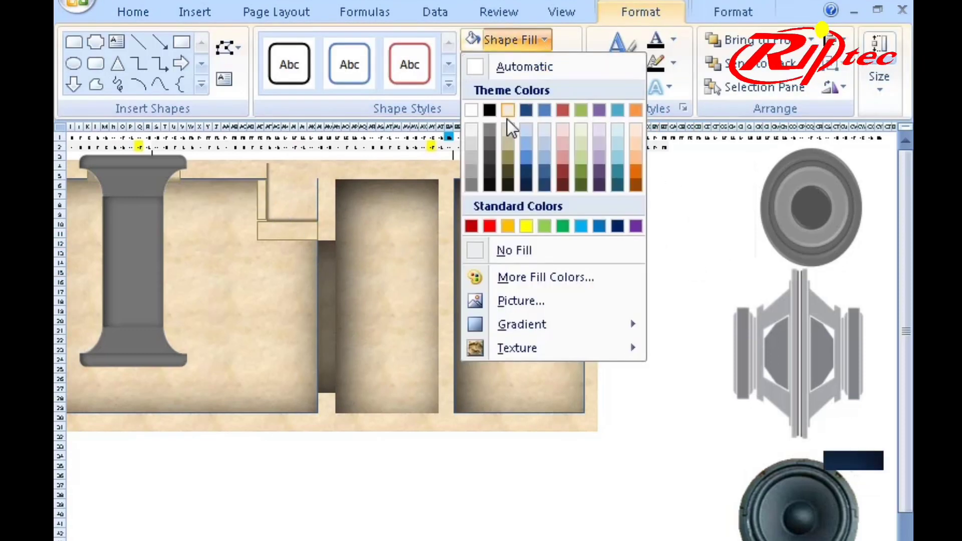
{"action": "left_click", "coordinate": [493, 111]}
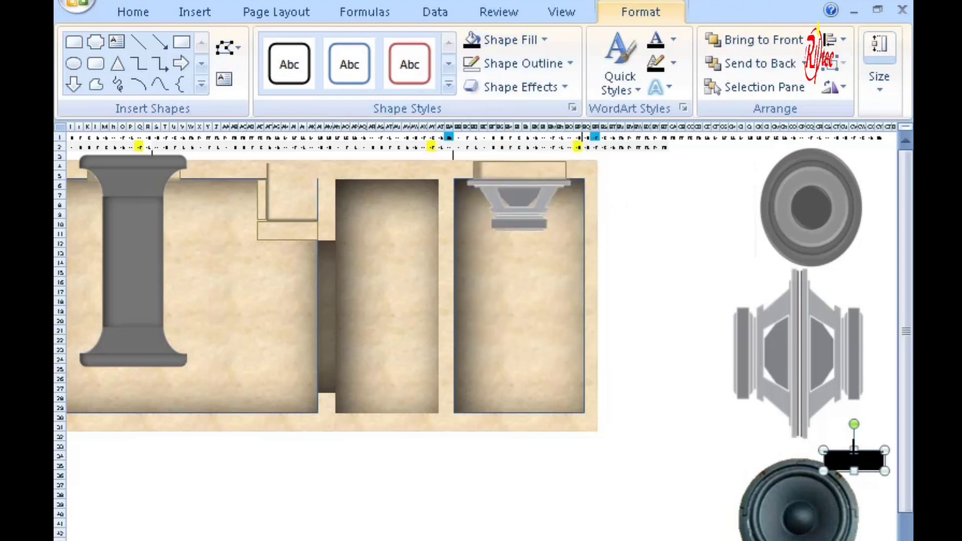
Flatten the black rectangle into a thin bar and move it toward the enclosure.
{"action": "left_click_drag", "start_coordinate": [854, 471], "coordinate": [855, 455]}
{"action": "scroll", "coordinate": [855, 455], "scroll_direction": "up", "scroll_amount": 5}
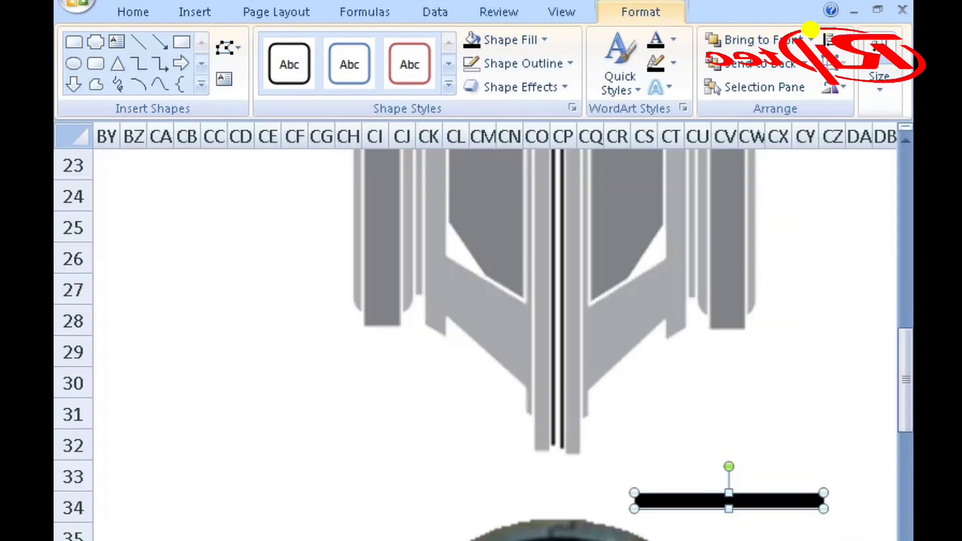
{"action": "left_click_drag", "start_coordinate": [774, 501], "coordinate": [235, 208]}
{"action": "scroll", "coordinate": [885, 395], "scroll_direction": "left", "scroll_amount": 8}
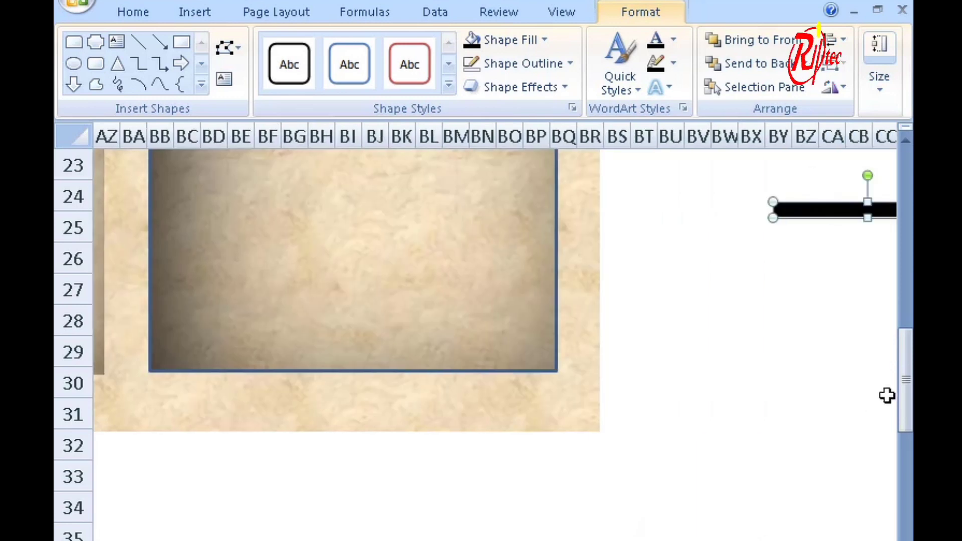
{"action": "scroll", "coordinate": [855, 377], "scroll_direction": "up", "scroll_amount": 3}
{"action": "left_click_drag", "start_coordinate": [823, 453], "coordinate": [581, 226]}
{"action": "scroll", "coordinate": [782, 421], "scroll_direction": "up", "scroll_amount": 4}
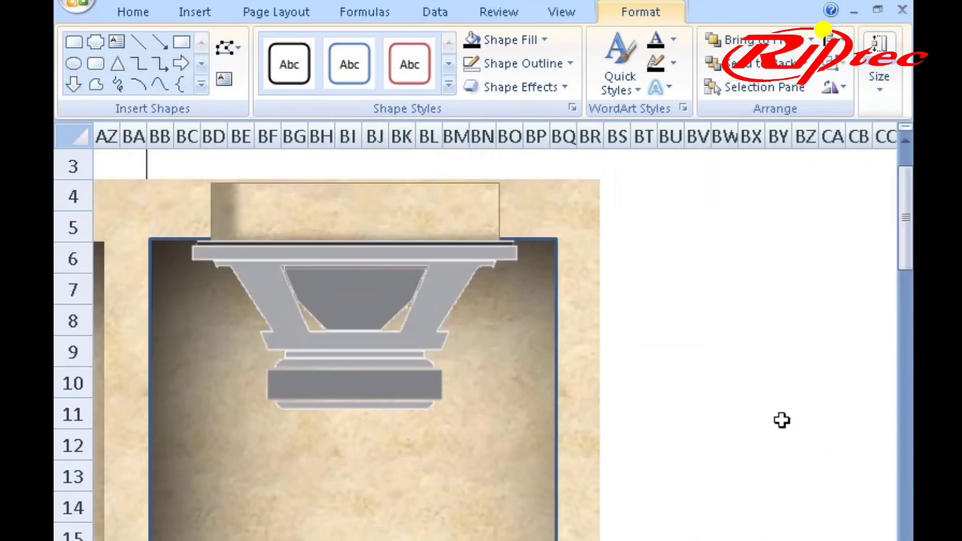
{"action": "scroll", "coordinate": [663, 479], "scroll_direction": "down", "scroll_amount": 1}
{"action": "left_click_drag", "start_coordinate": [662, 482], "coordinate": [215, 216]}
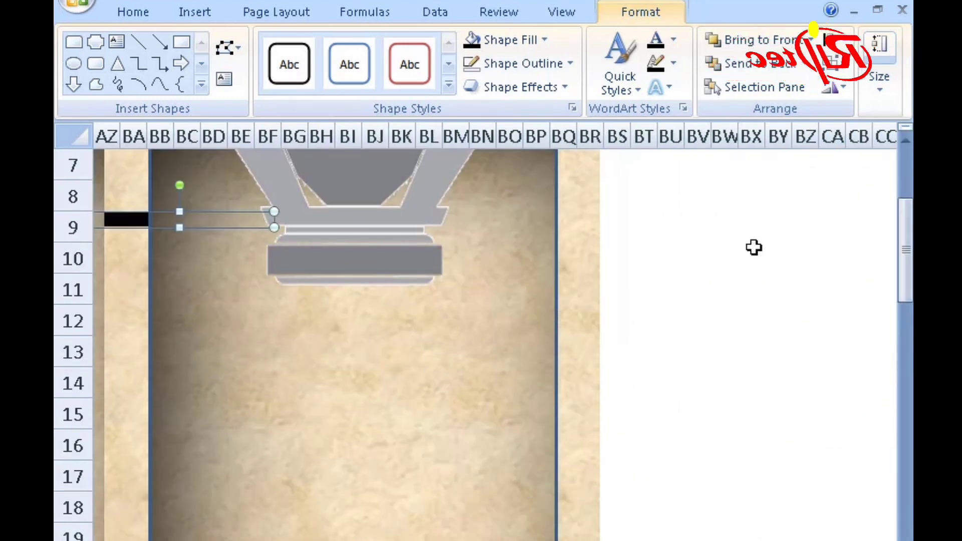
{"action": "mouse_move", "coordinate": [906, 230]}
{"action": "left_mouse_down"}
{"action": "mouse_move", "coordinate": [905, 262]}
{"action": "mouse_move", "coordinate": [906, 190]}
{"action": "left_mouse_up"}
{"action": "scroll", "coordinate": [657, 428], "scroll_direction": "left", "scroll_amount": 10}
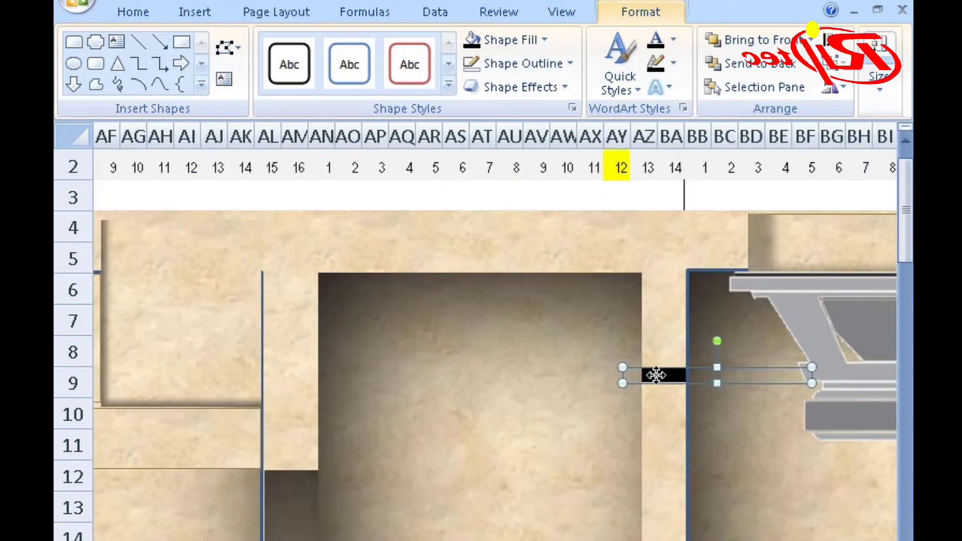
Duplicate the black bar and place the widened copy along the top edge above the port.
{"action": "left_click", "coordinate": [124, 12]}
{"action": "left_click", "coordinate": [117, 62]}
{"action": "left_click", "coordinate": [118, 87]}
{"action": "left_click", "coordinate": [83, 55]}
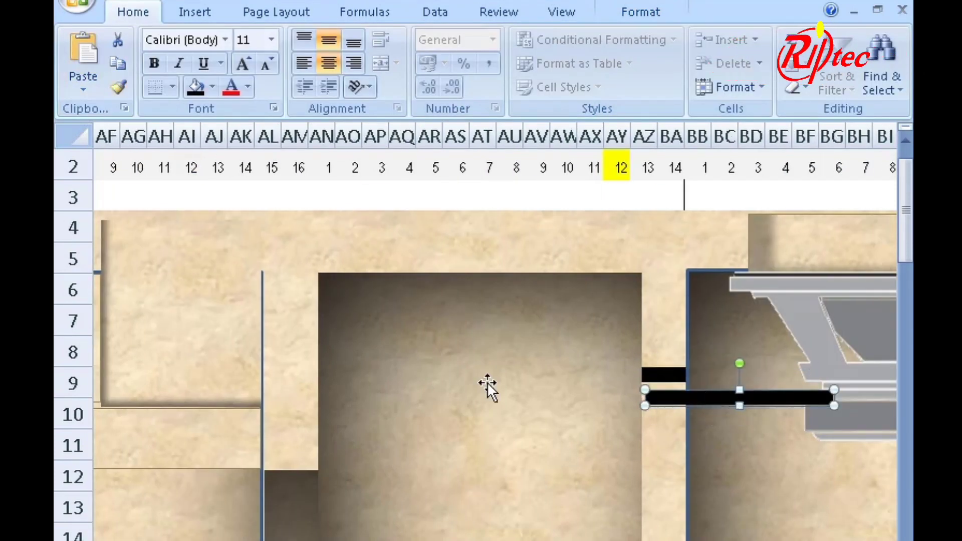
{"action": "left_click_drag", "start_coordinate": [723, 396], "coordinate": [179, 207]}
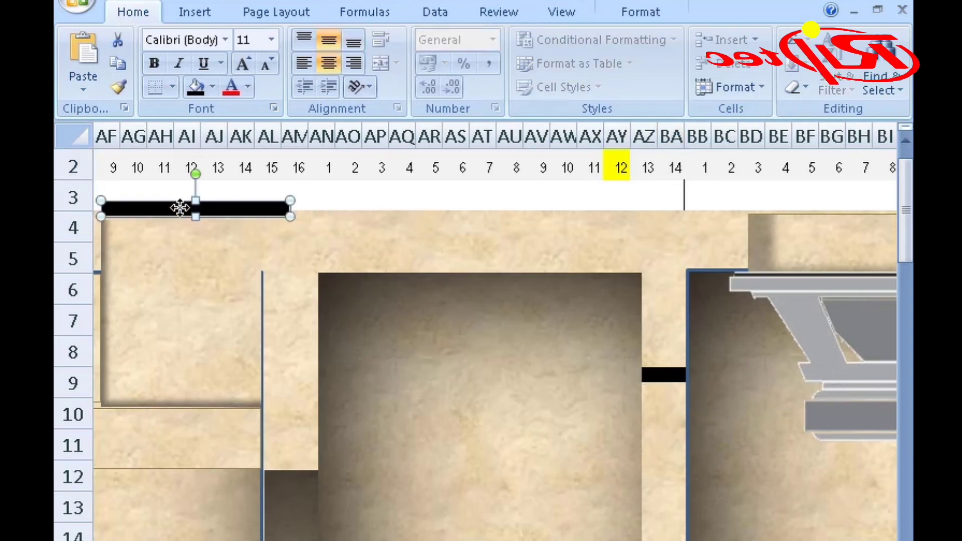
{"action": "left_click", "coordinate": [654, 376]}
{"action": "left_click", "coordinate": [671, 167]}
{"action": "scroll", "coordinate": [671, 167], "scroll_direction": "left", "scroll_amount": 4}
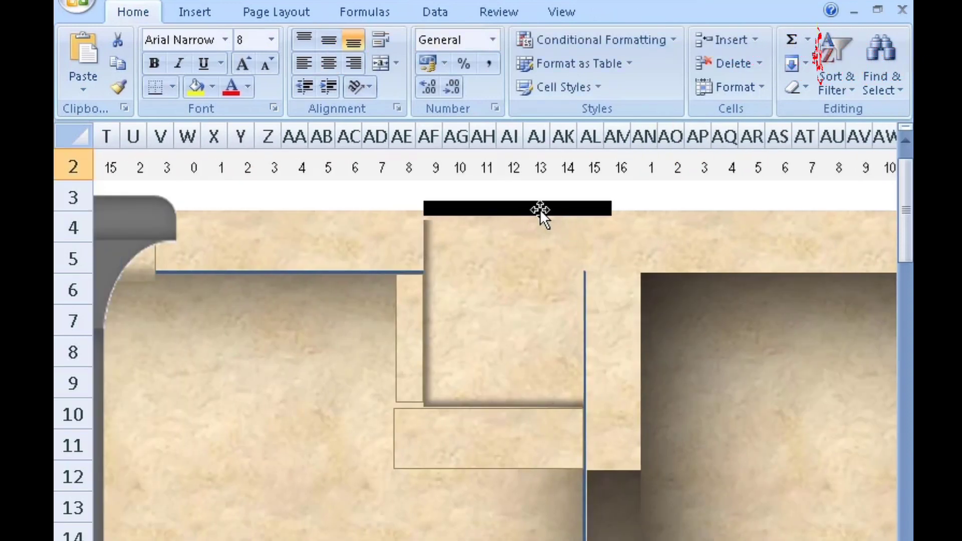
{"action": "left_click_drag", "start_coordinate": [539, 209], "coordinate": [509, 209]}
{"action": "left_click_drag", "start_coordinate": [584, 208], "coordinate": [631, 215]}
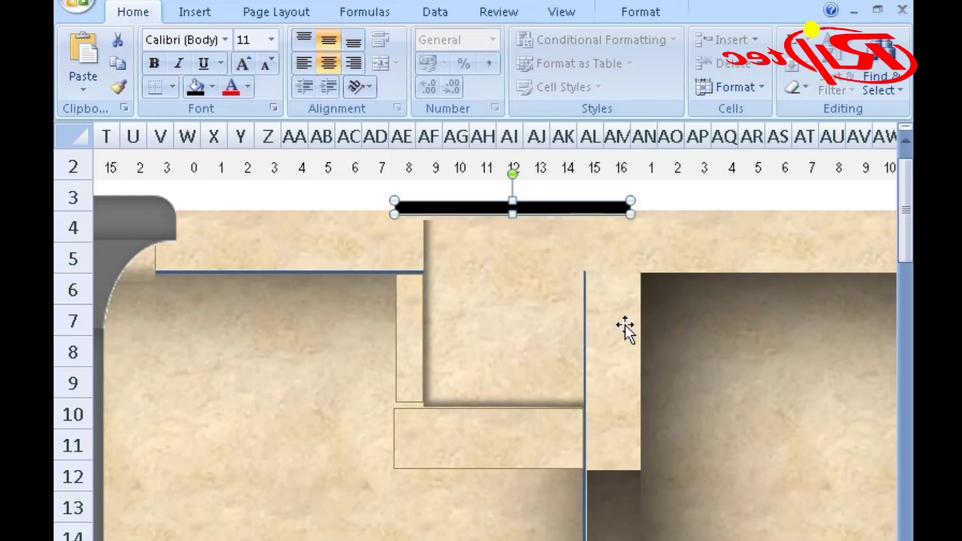
Lengthen the thin vertical port piece slightly at both ends.
{"action": "left_click", "coordinate": [821, 469]}
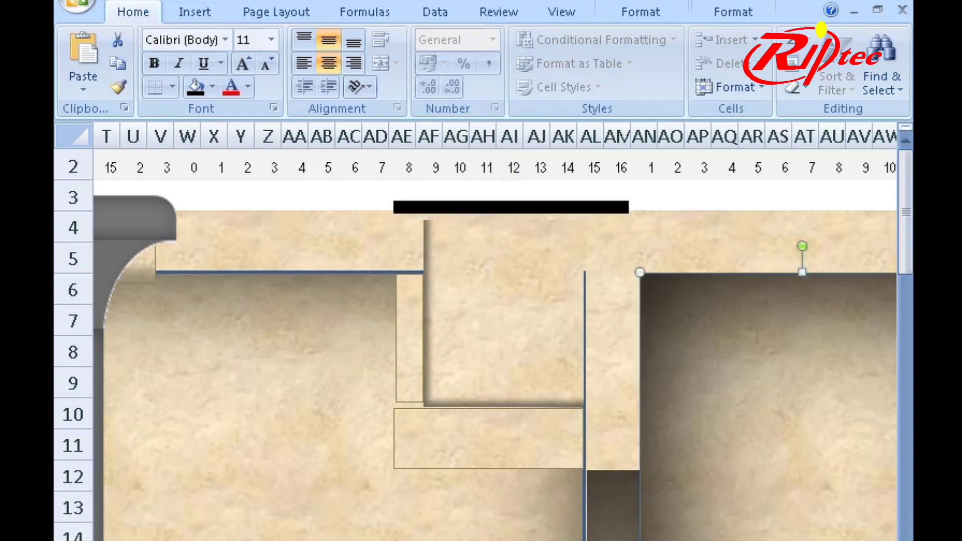
{"action": "scroll", "coordinate": [821, 451], "scroll_direction": "down", "scroll_amount": 2, "text": "ctrl"}
{"action": "scroll", "coordinate": [846, 408], "scroll_direction": "down", "scroll_amount": 2}
{"action": "scroll", "coordinate": [901, 268], "scroll_direction": "up", "scroll_amount": 2}
{"action": "left_click", "coordinate": [444, 334]}
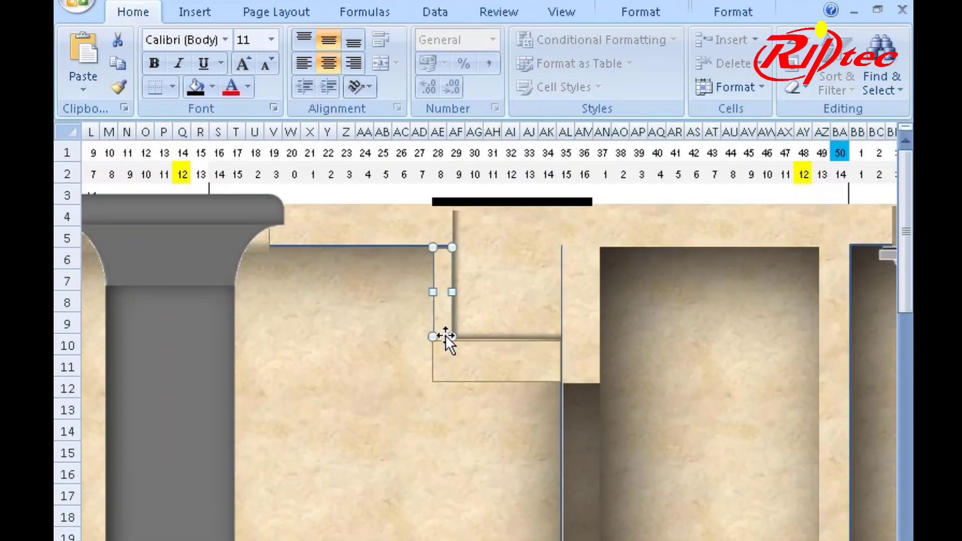
{"action": "left_click_drag", "start_coordinate": [432, 336], "coordinate": [431, 339]}
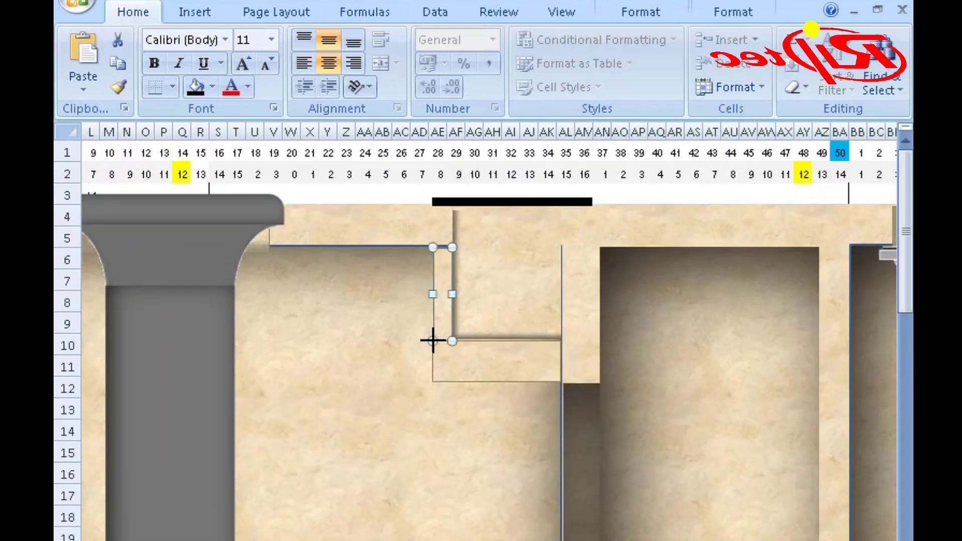
{"action": "left_click", "coordinate": [746, 277]}
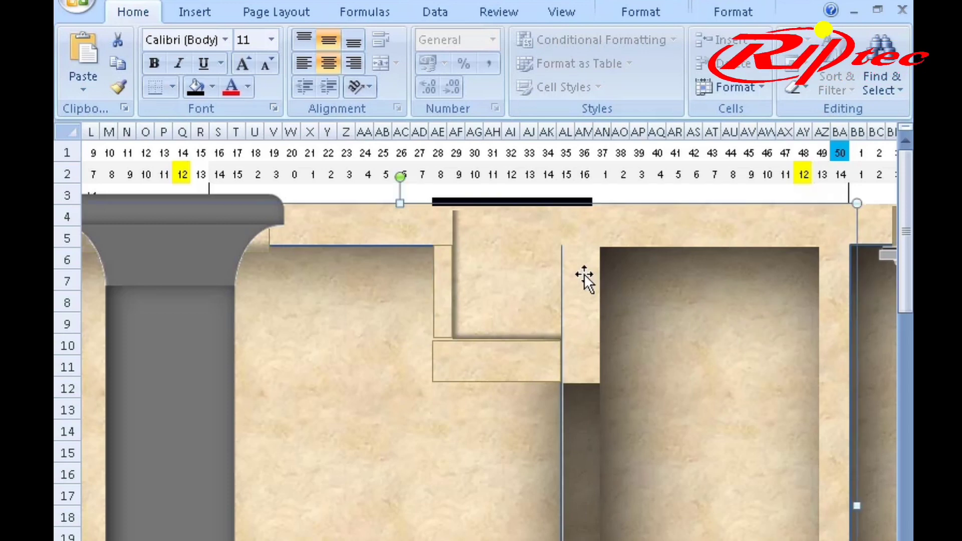
{"action": "scroll", "coordinate": [843, 344], "scroll_direction": "down", "scroll_amount": 2, "text": "ctrl"}
Set side-view speaker drivers against the divider in both the left and middle compartments.
{"action": "scroll", "coordinate": [843, 343], "scroll_direction": "down", "scroll_amount": 2, "text": "ctrl"}
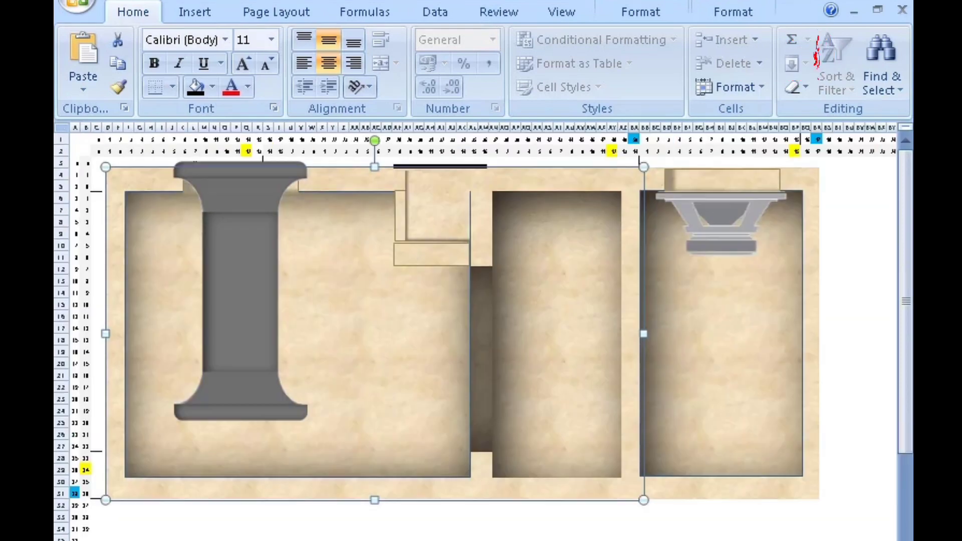
{"action": "scroll", "coordinate": [843, 344], "scroll_direction": "down", "scroll_amount": 1, "text": "ctrl"}
{"action": "left_click", "coordinate": [732, 465]}
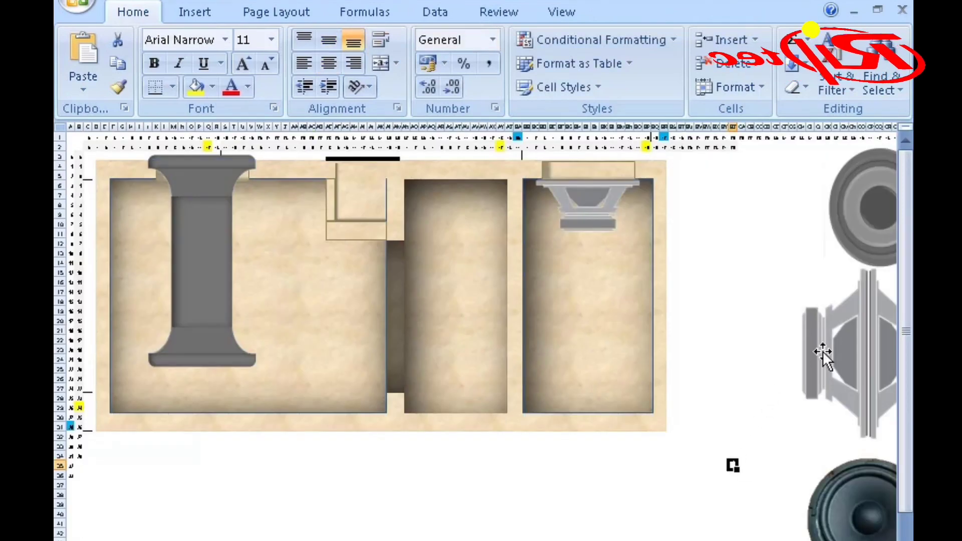
{"action": "left_click_drag", "start_coordinate": [819, 355], "coordinate": [353, 296]}
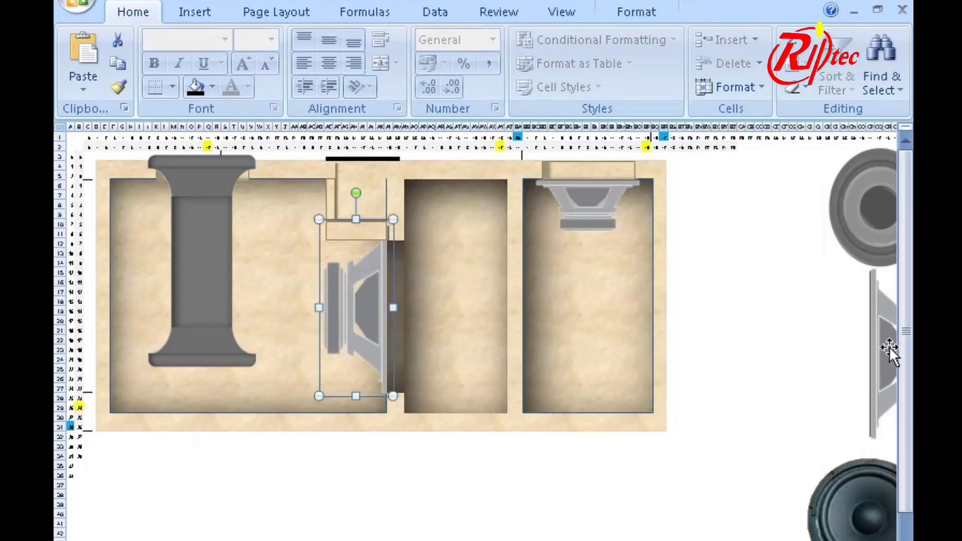
{"action": "left_click_drag", "start_coordinate": [889, 351], "coordinate": [438, 294]}
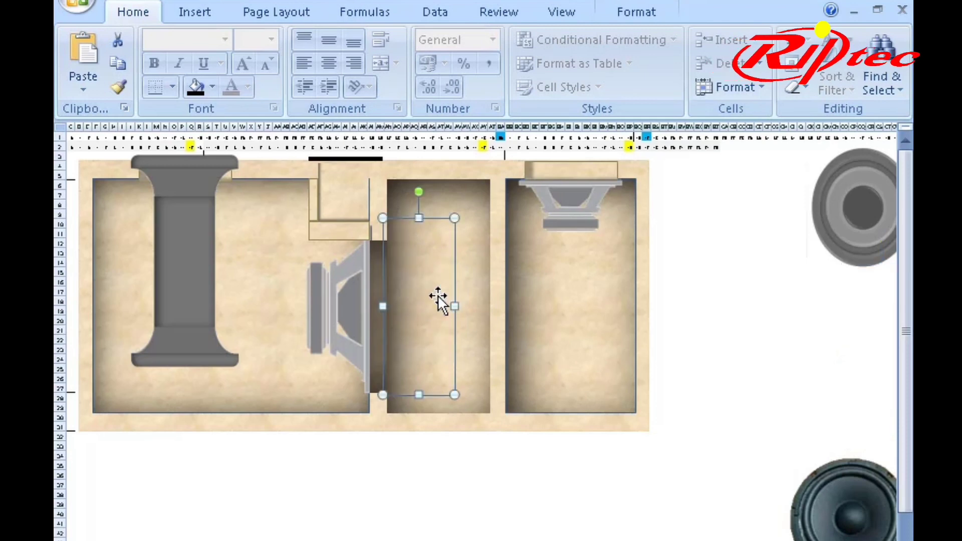
{"action": "left_click", "coordinate": [412, 316]}
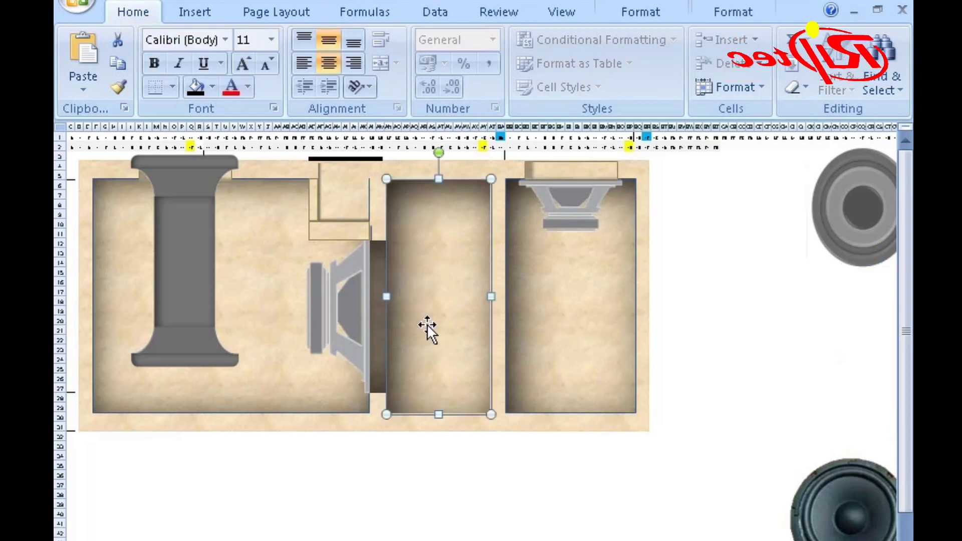
{"action": "key", "text": "ctrl+z"}
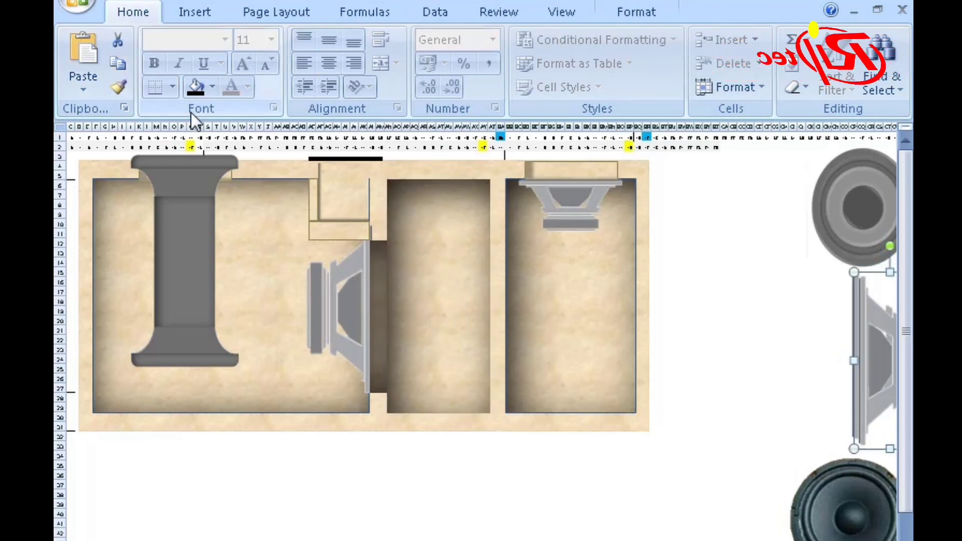
{"action": "left_click_drag", "start_coordinate": [880, 343], "coordinate": [457, 296]}
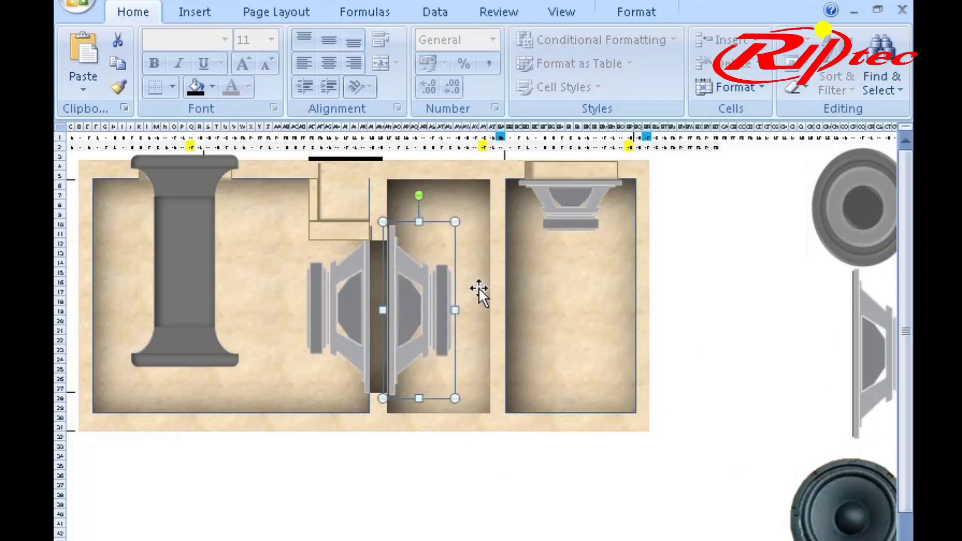
{"action": "left_click", "coordinate": [348, 230]}
{"action": "left_click_drag", "start_coordinate": [336, 271], "coordinate": [817, 327]}
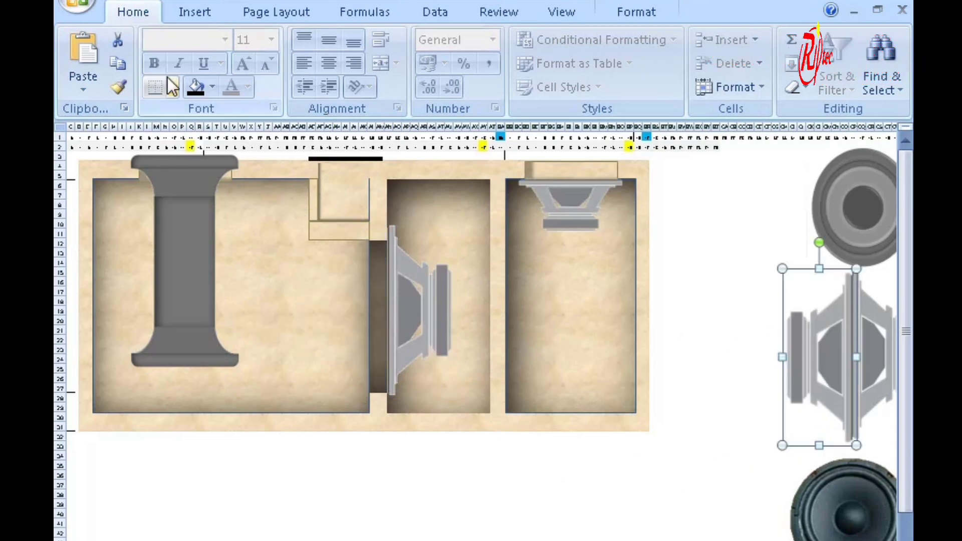
{"action": "left_click_drag", "start_coordinate": [833, 383], "coordinate": [348, 318]}
{"action": "left_click_drag", "start_coordinate": [366, 364], "coordinate": [441, 366]}
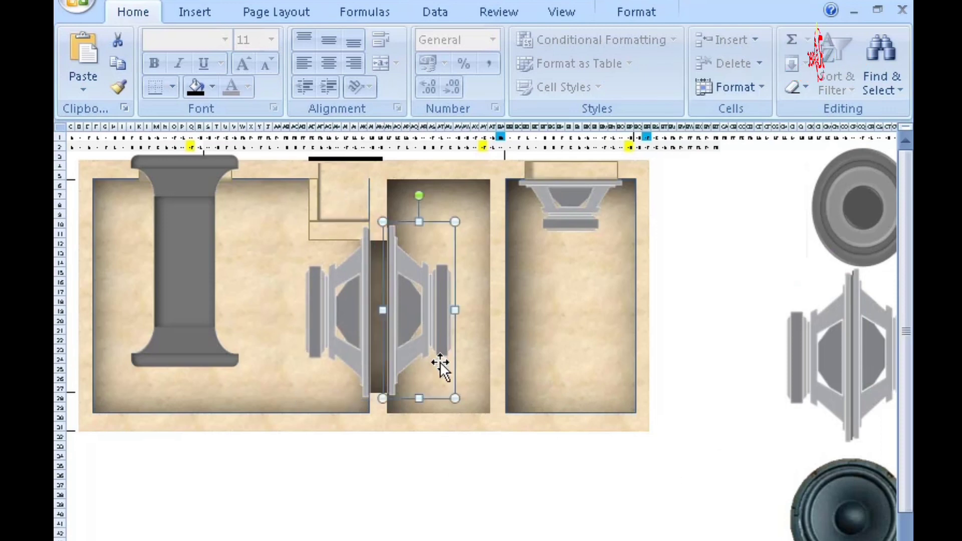
{"action": "left_click", "coordinate": [368, 359]}
{"action": "left_click", "coordinate": [291, 197]}
{"action": "left_click", "coordinate": [377, 201]}
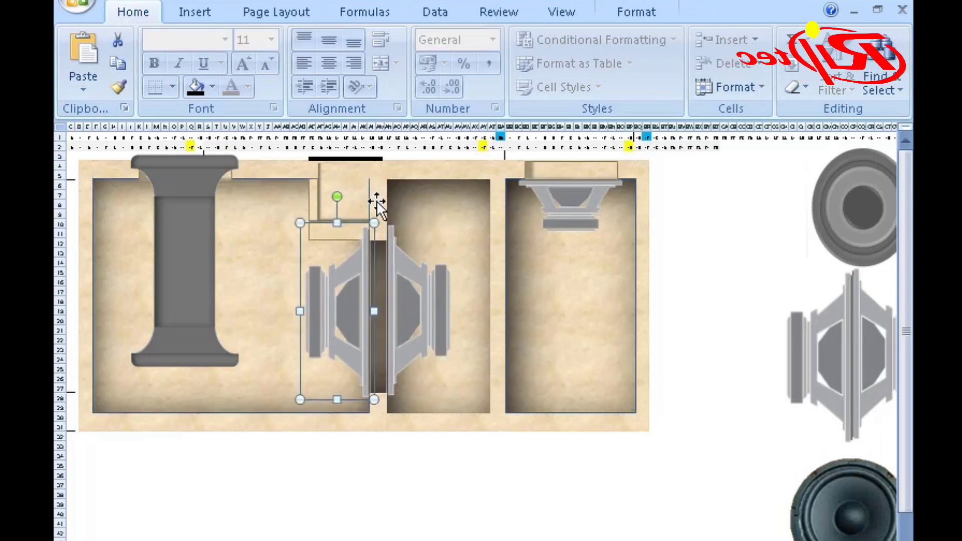
{"action": "left_click", "coordinate": [350, 206]}
{"action": "left_click", "coordinate": [689, 378]}
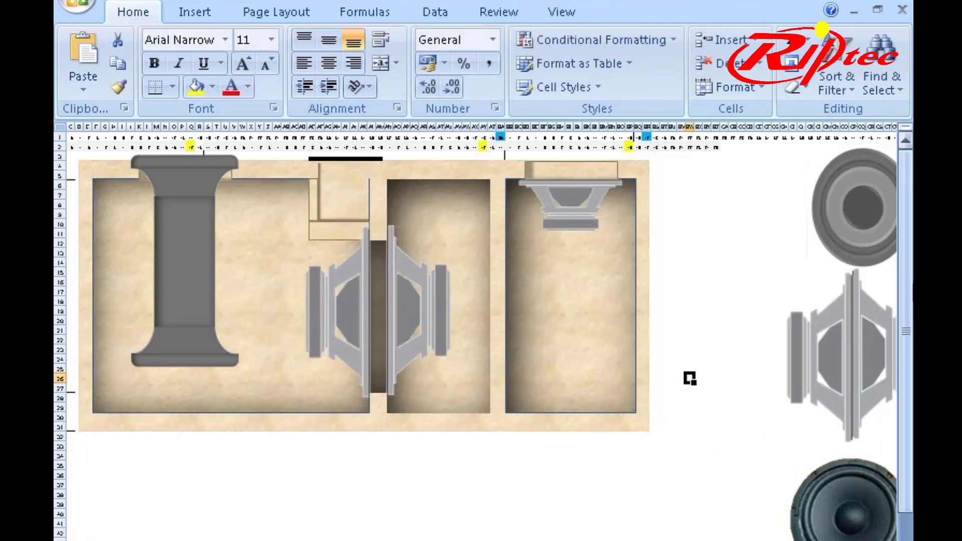